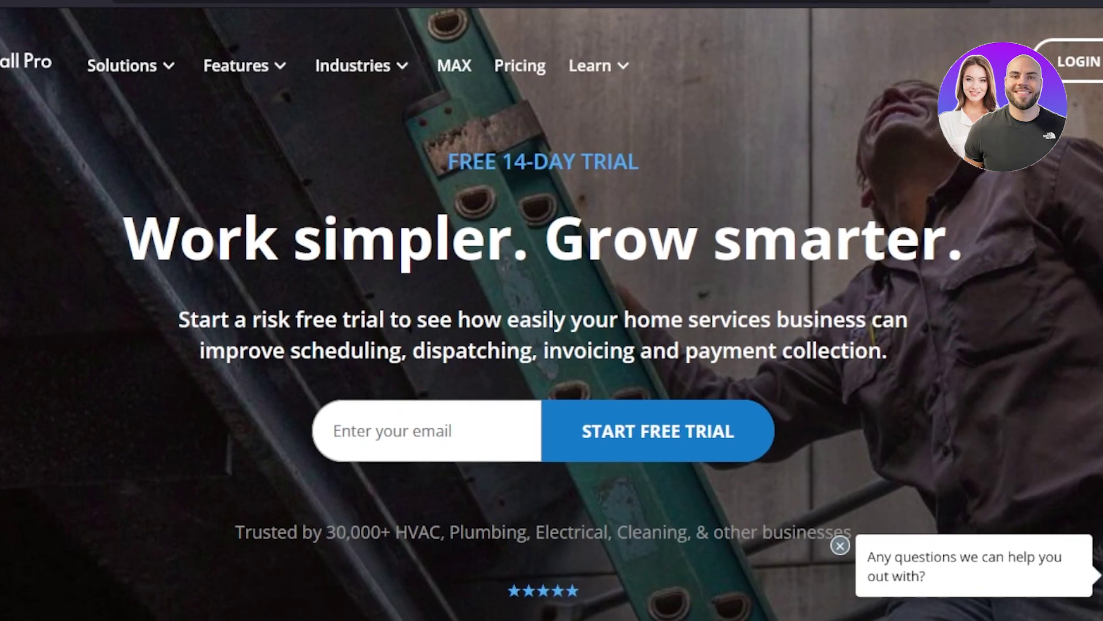
Scroll up and down through the Housecall Pro marketing homepage
scroll(552, 345, down, 10)
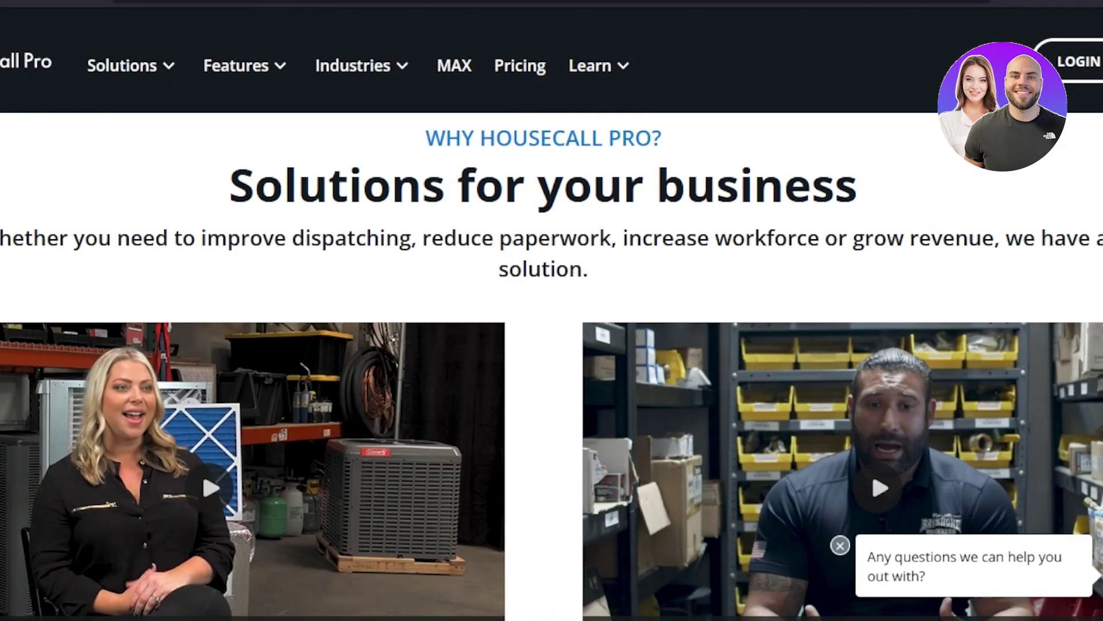
scroll(551, 368, down, 8)
scroll(552, 368, up, 9)
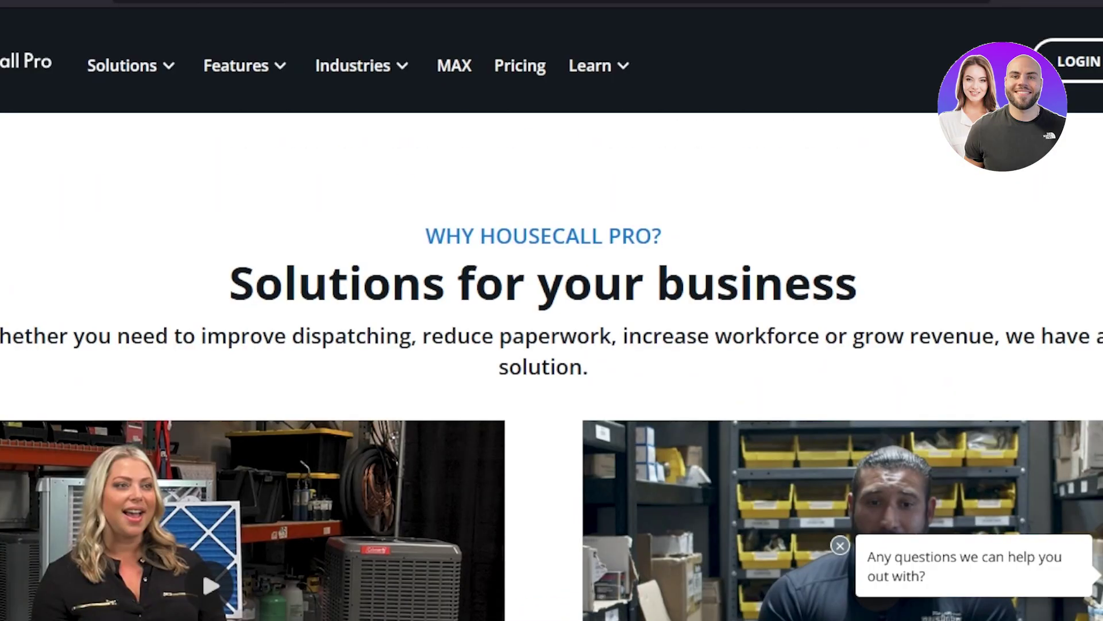
scroll(552, 345, up, 5)
scroll(552, 345, up, 4)
scroll(551, 345, down, 15)
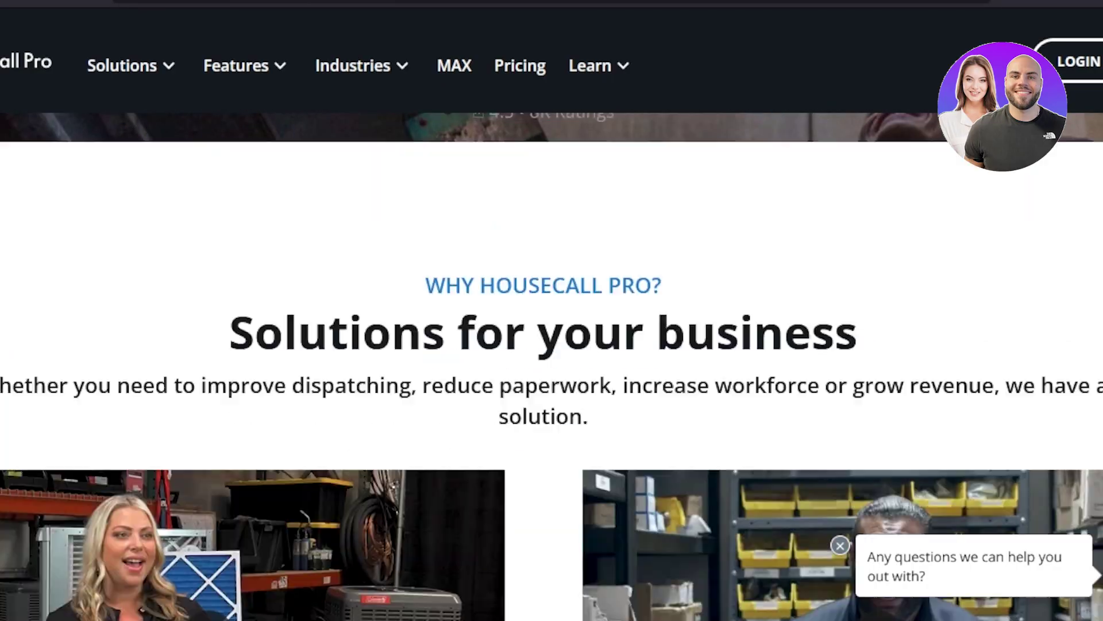
scroll(552, 368, down, 4)
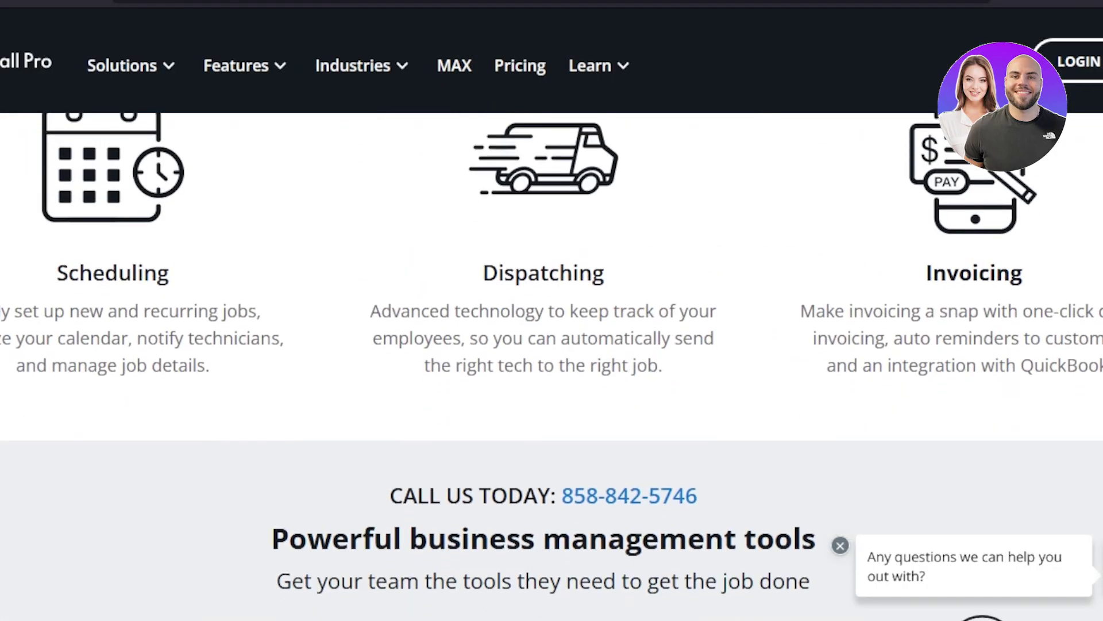
scroll(552, 345, down, 2)
scroll(551, 345, up, 5)
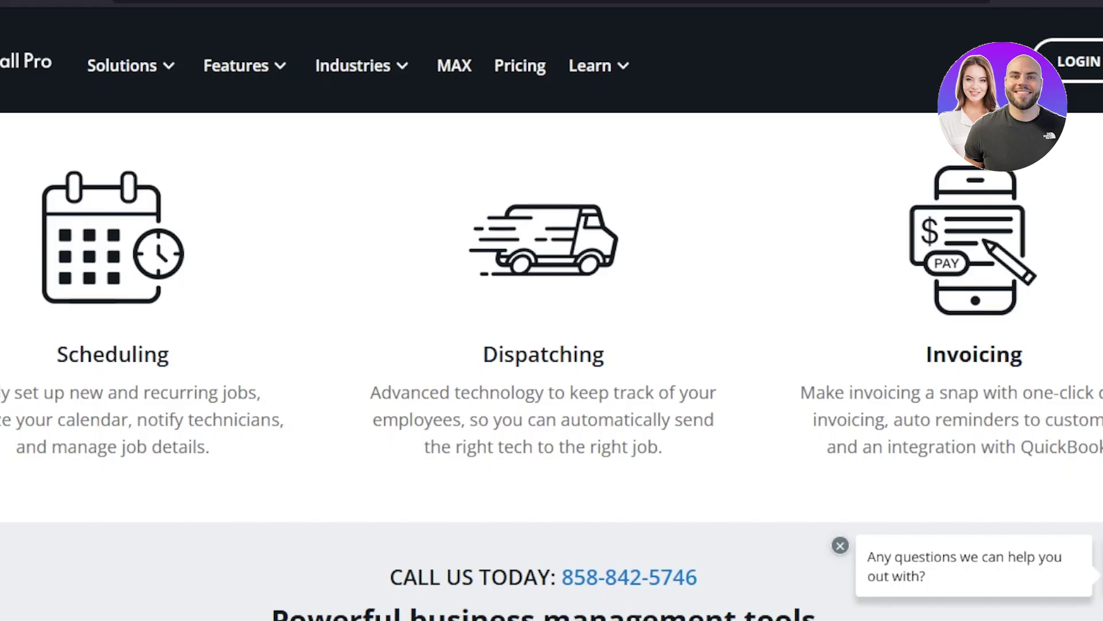
scroll(552, 368, down, 8)
scroll(551, 368, up, 14)
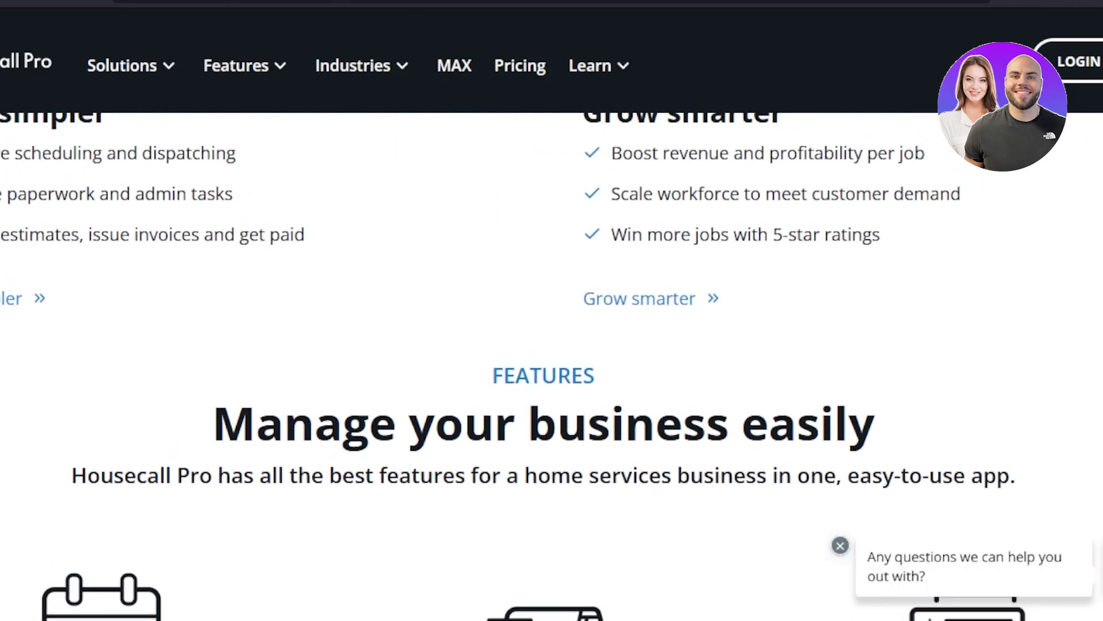
scroll(552, 344, up, 12)
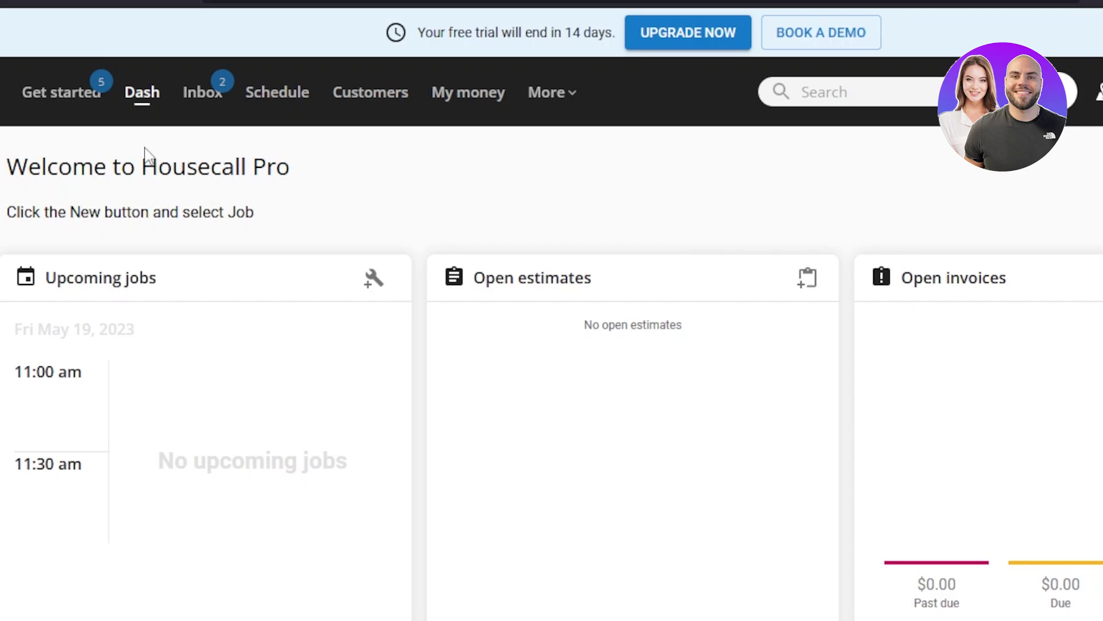
click(58, 110)
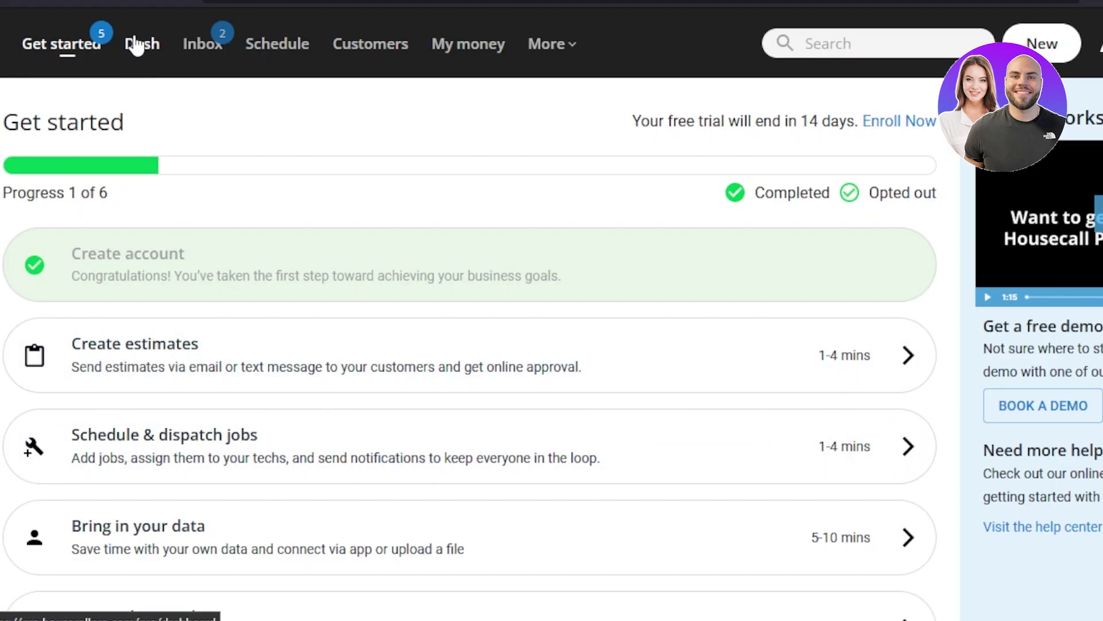
click(141, 44)
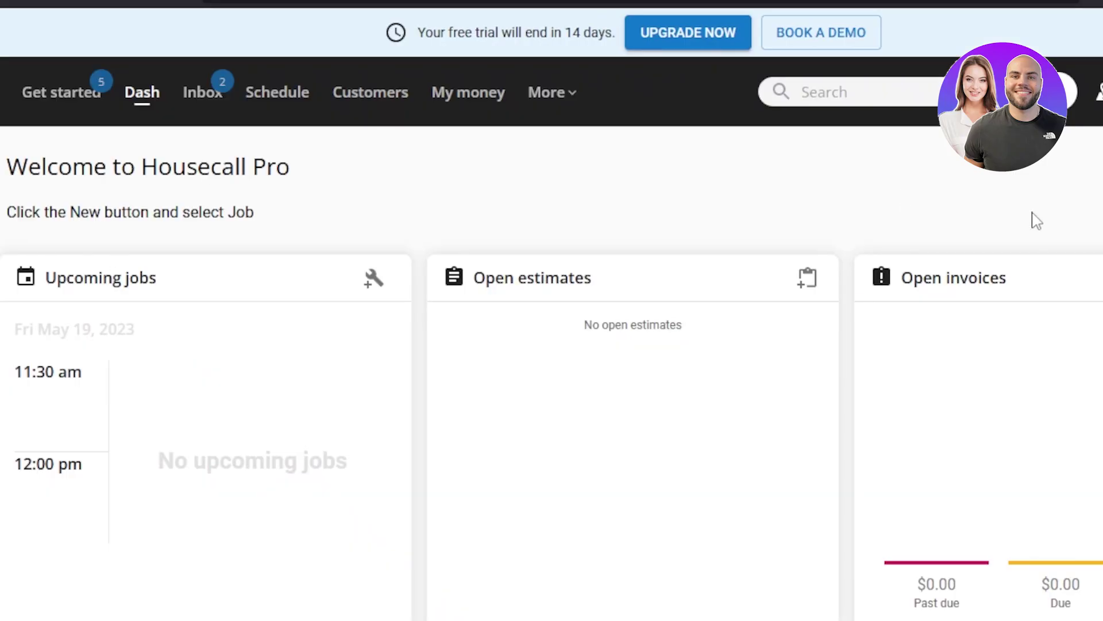
scroll(552, 374, down, 5)
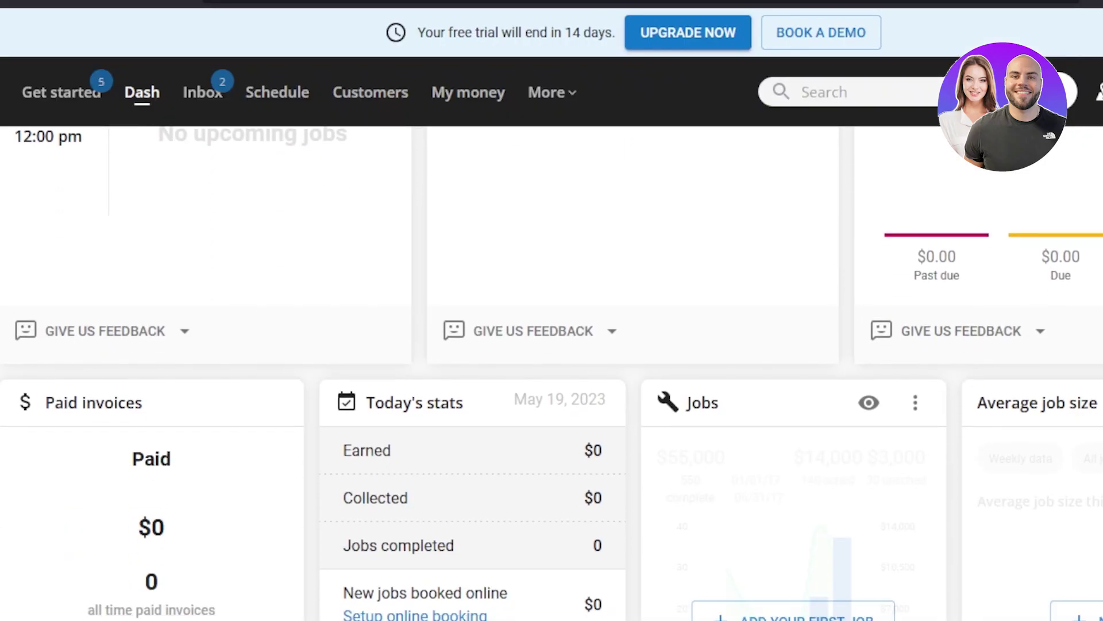
scroll(552, 374, down, 2)
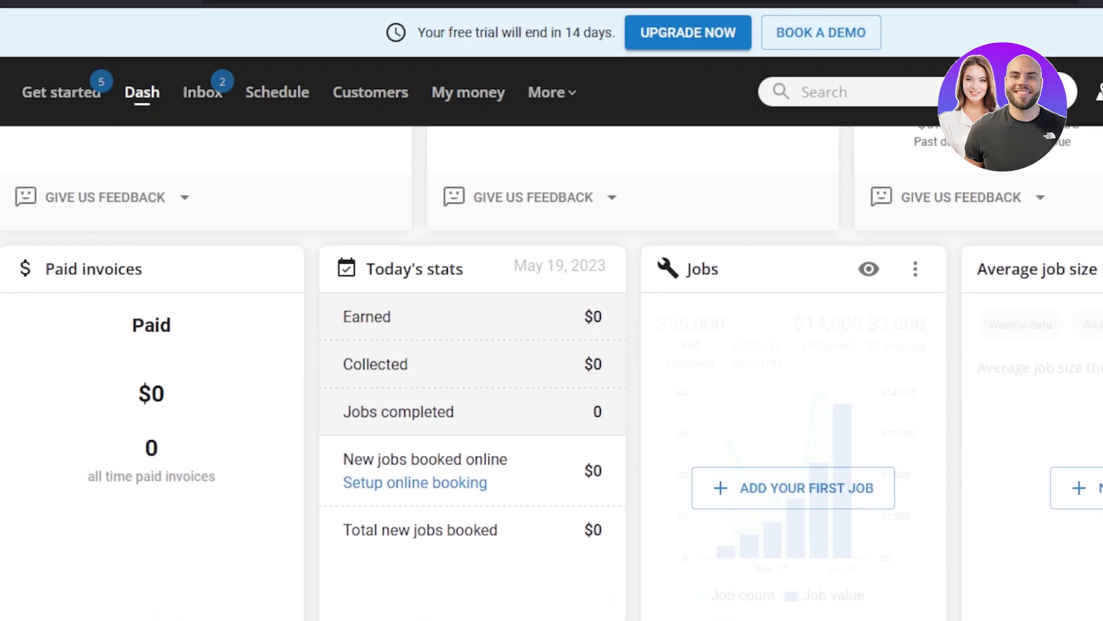
scroll(552, 374, down, 6)
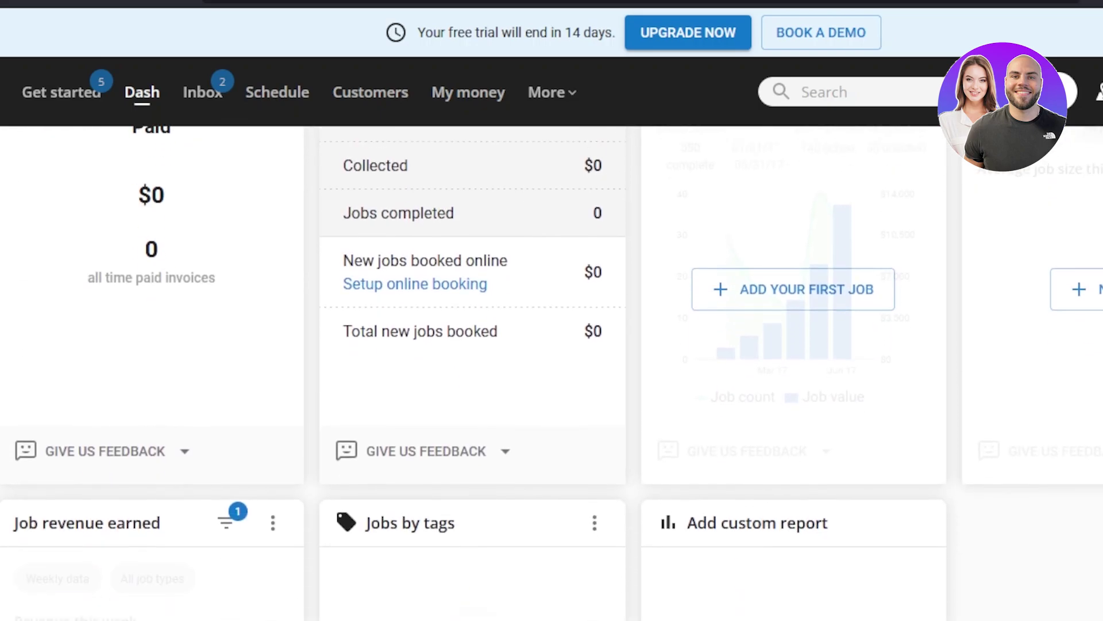
scroll(551, 374, down, 2)
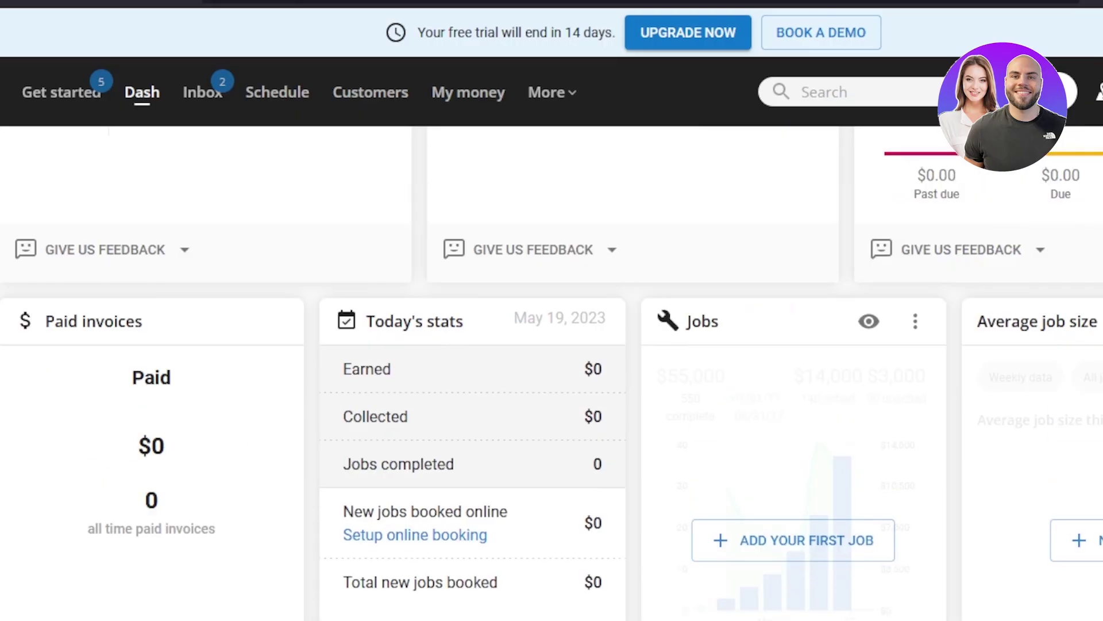
scroll(552, 374, up, 7)
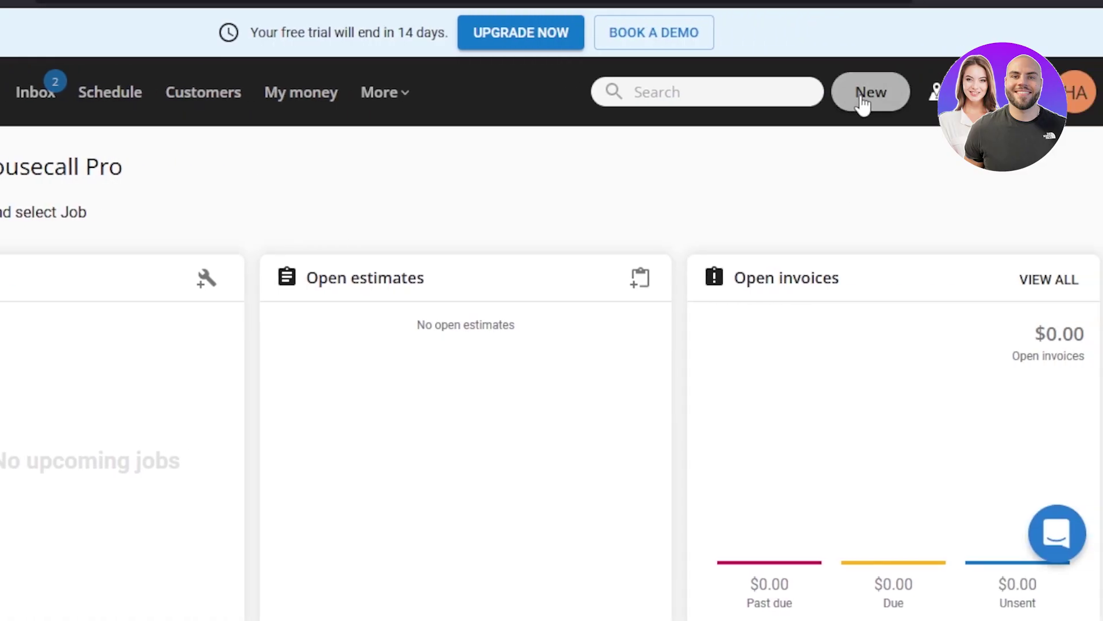
Choose Customer from the top-bar New menu to get an empty customer form
click(878, 105)
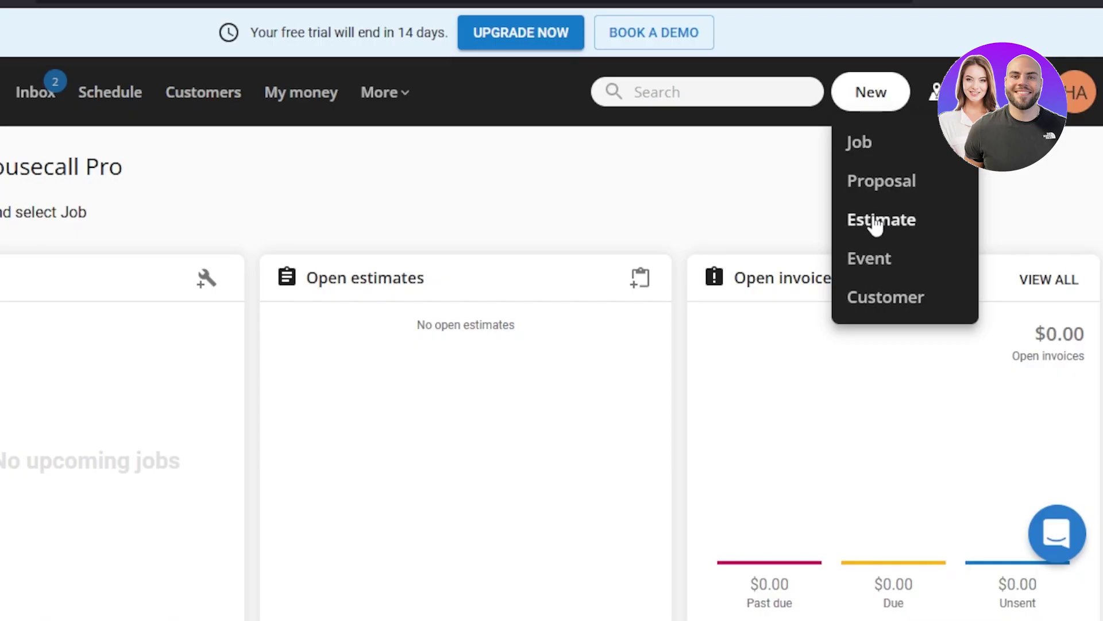
click(890, 299)
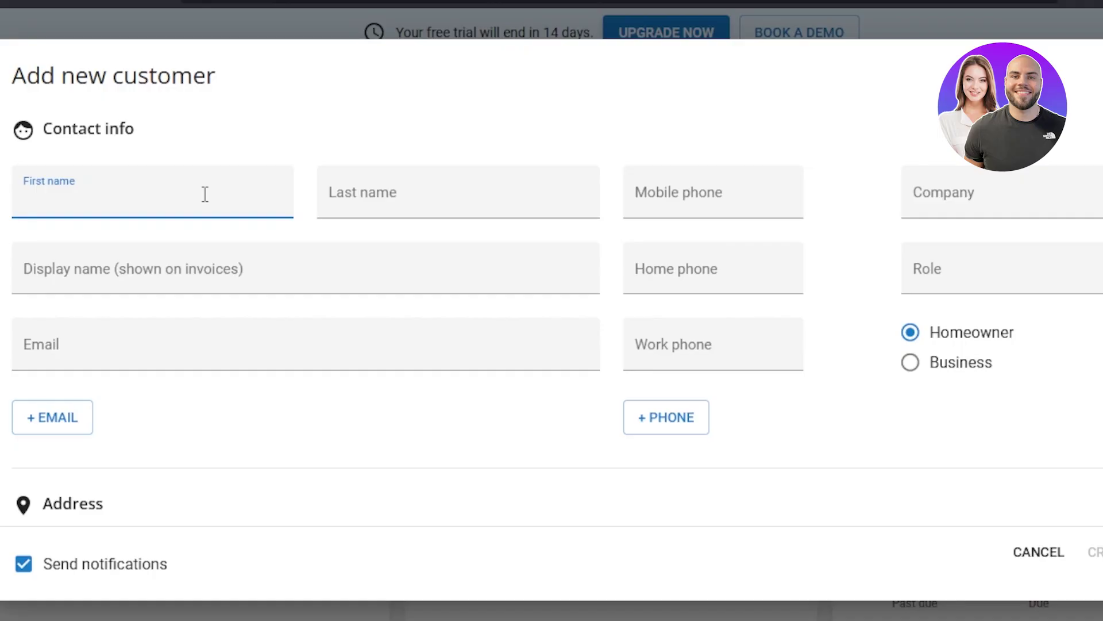
Enter the customer's first name, last name, mobile phone number and e-mail address
click(422, 202)
click(674, 201)
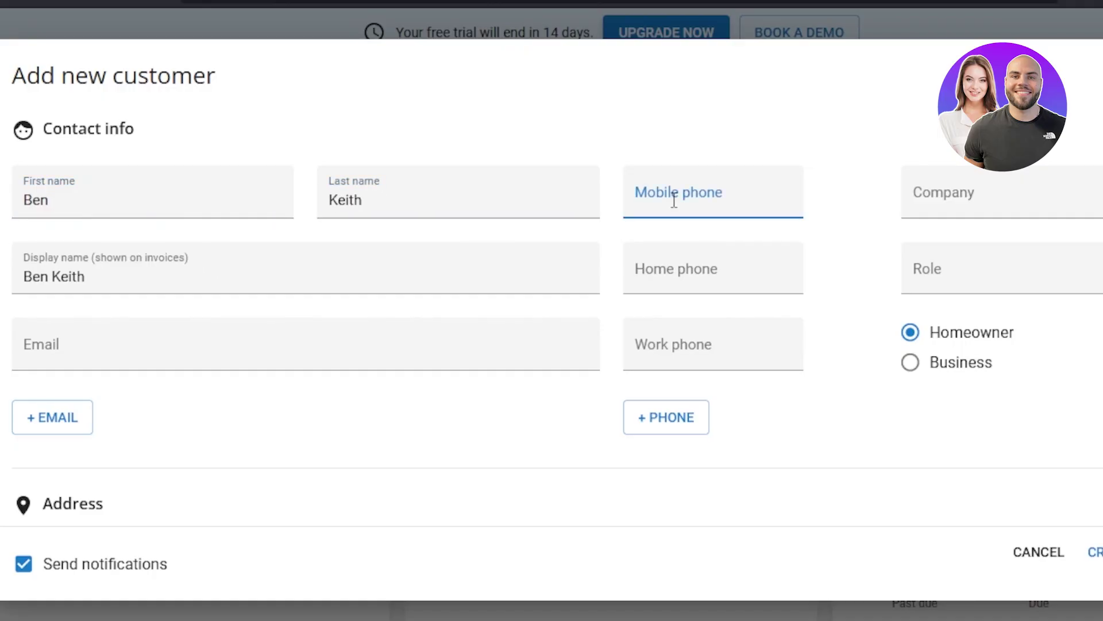
text(9999999)
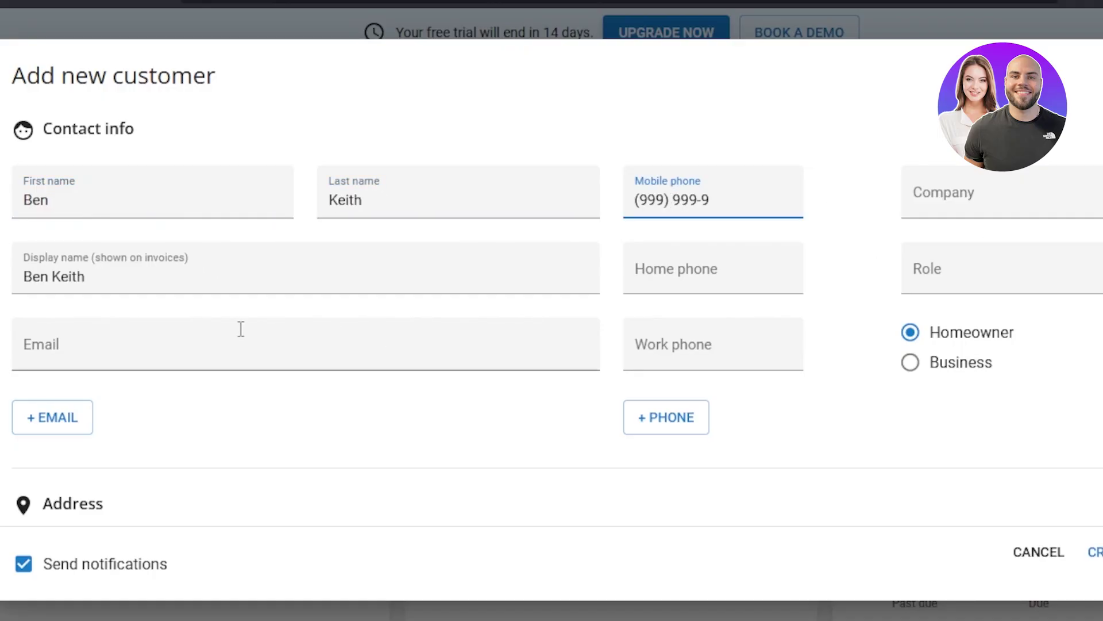
click(136, 362)
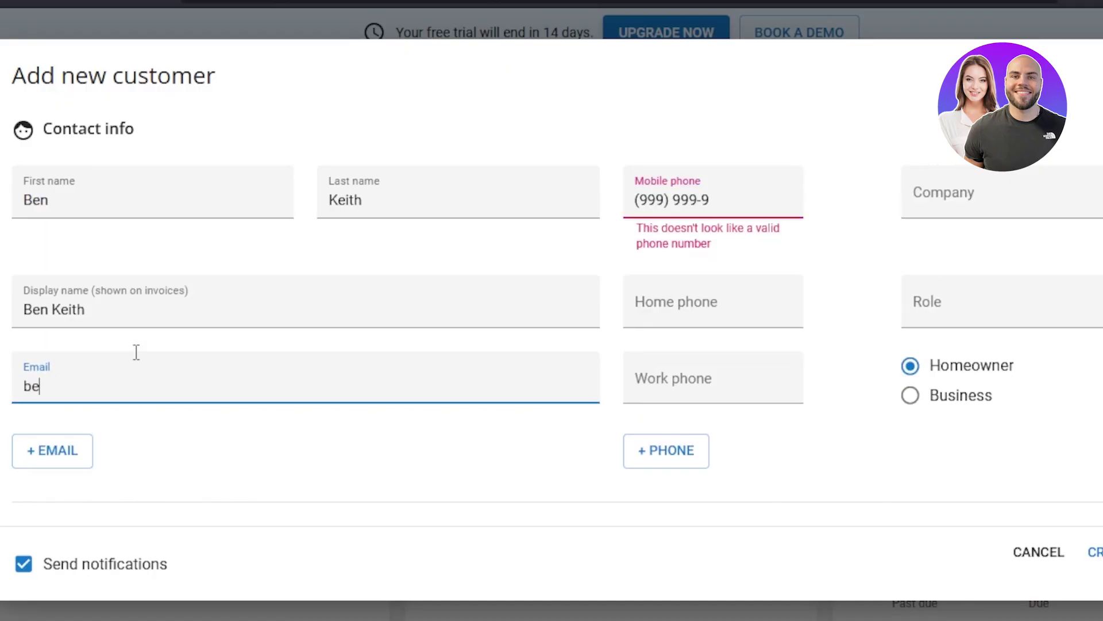
Turn off notifications for the customer and create the customer record
scroll(135, 350, down, 3)
scroll(403, 316, down, 6)
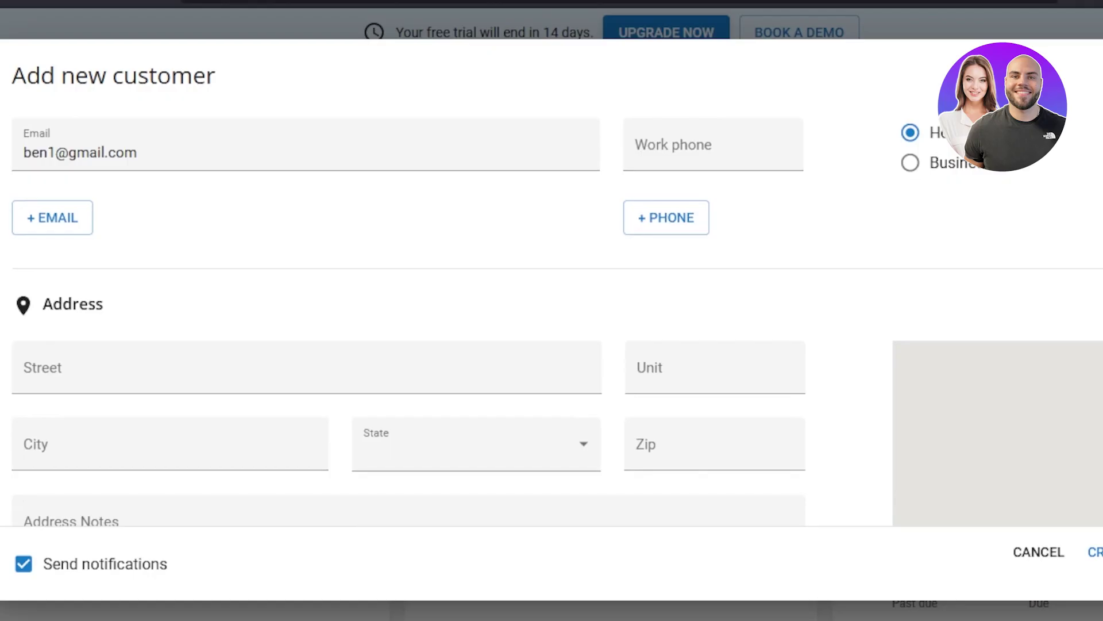
scroll(402, 316, down, 2)
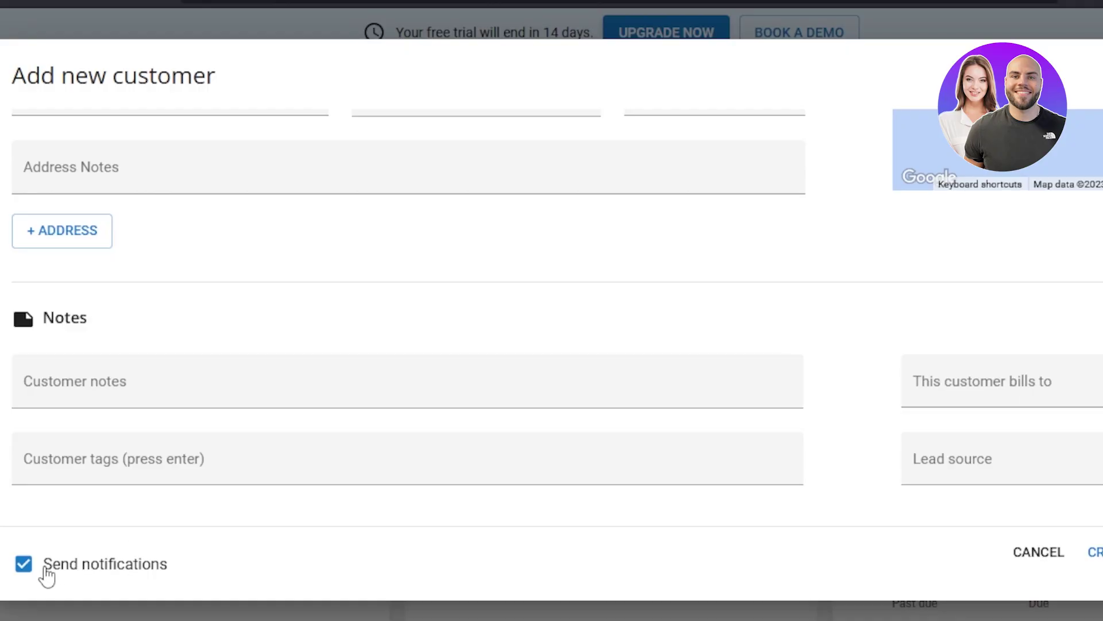
click(24, 566)
click(1095, 552)
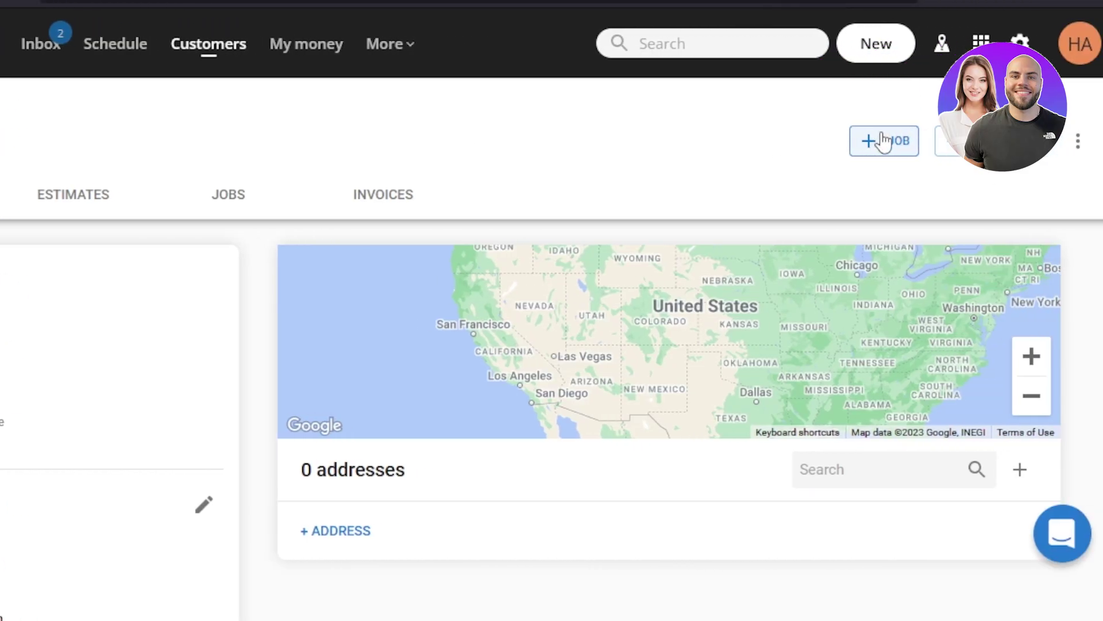
Start a new job from the customer's profile with +JOB
click(887, 143)
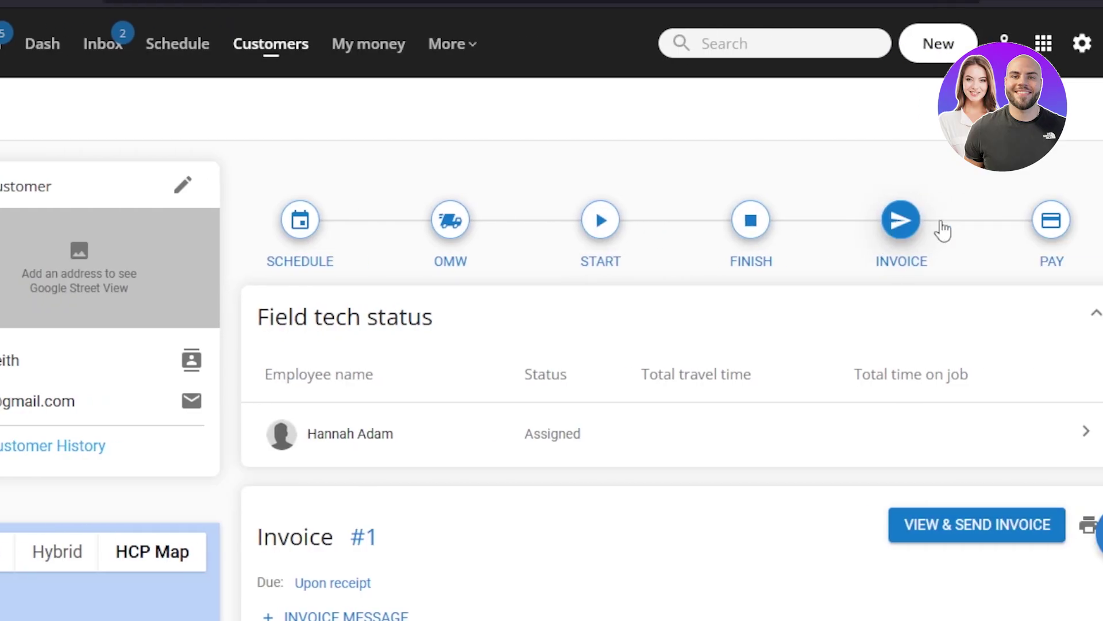
scroll(1035, 229, down, 1)
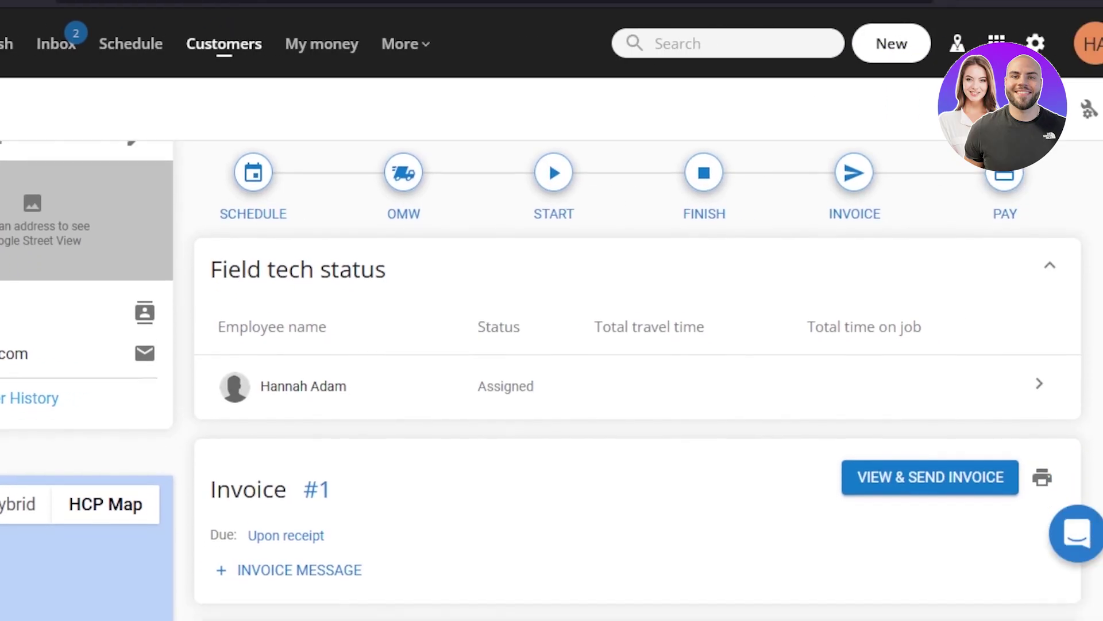
scroll(632, 402, down, 5)
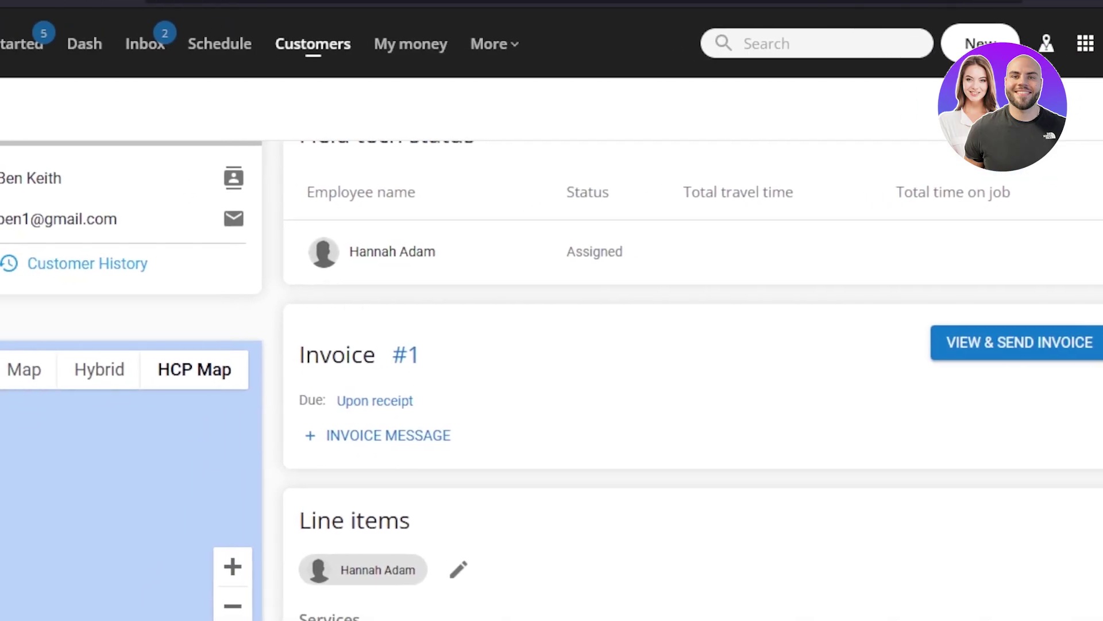
scroll(632, 379, down, 2)
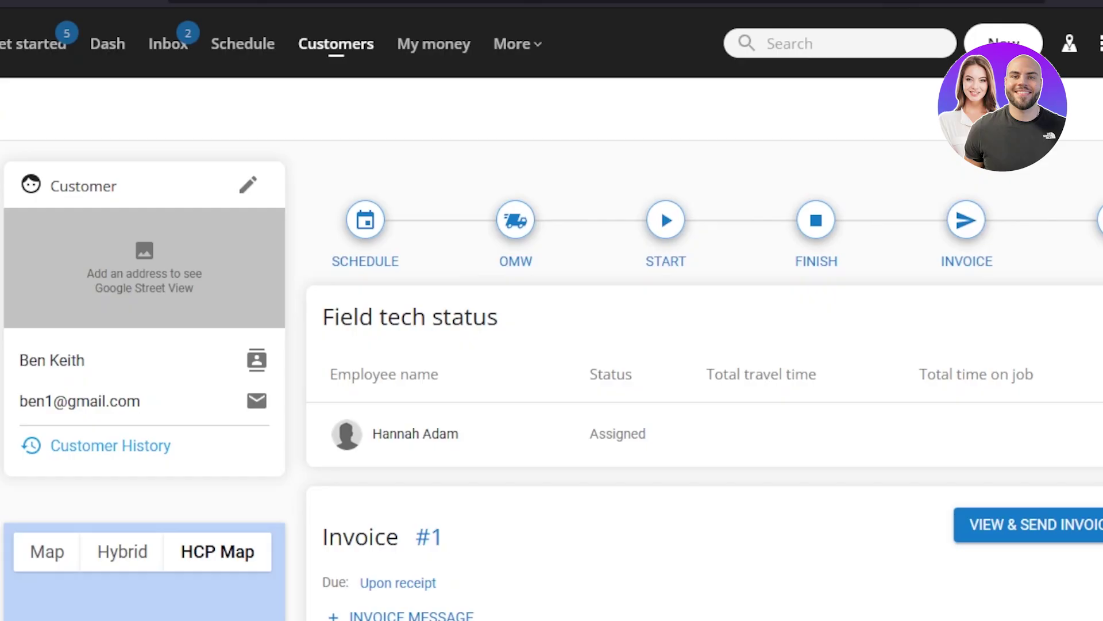
scroll(551, 379, down, 5)
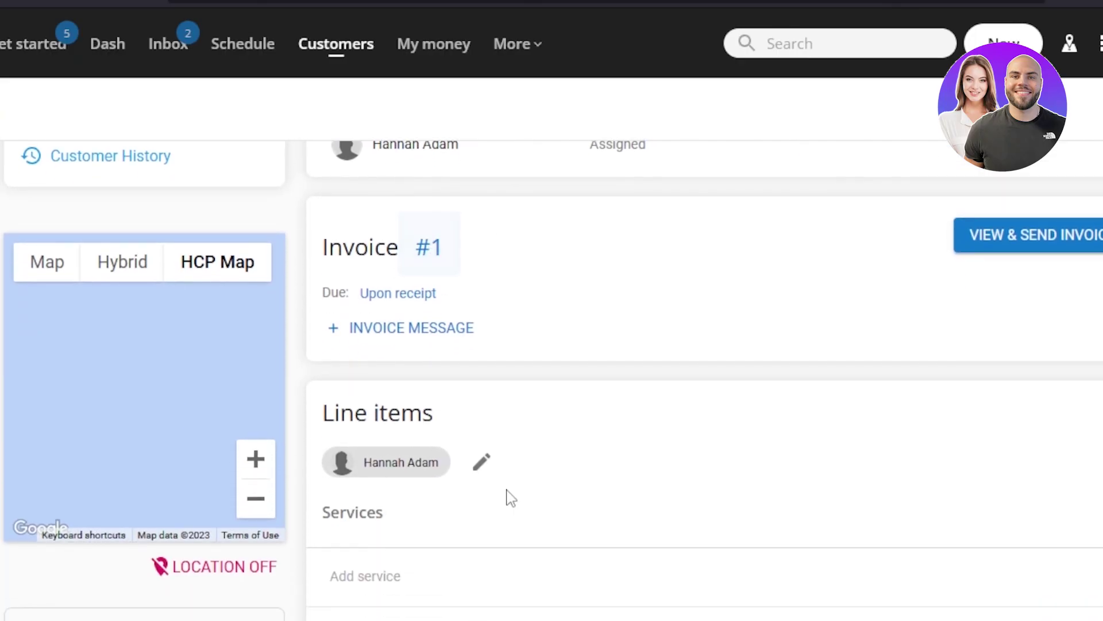
scroll(689, 379, down, 5)
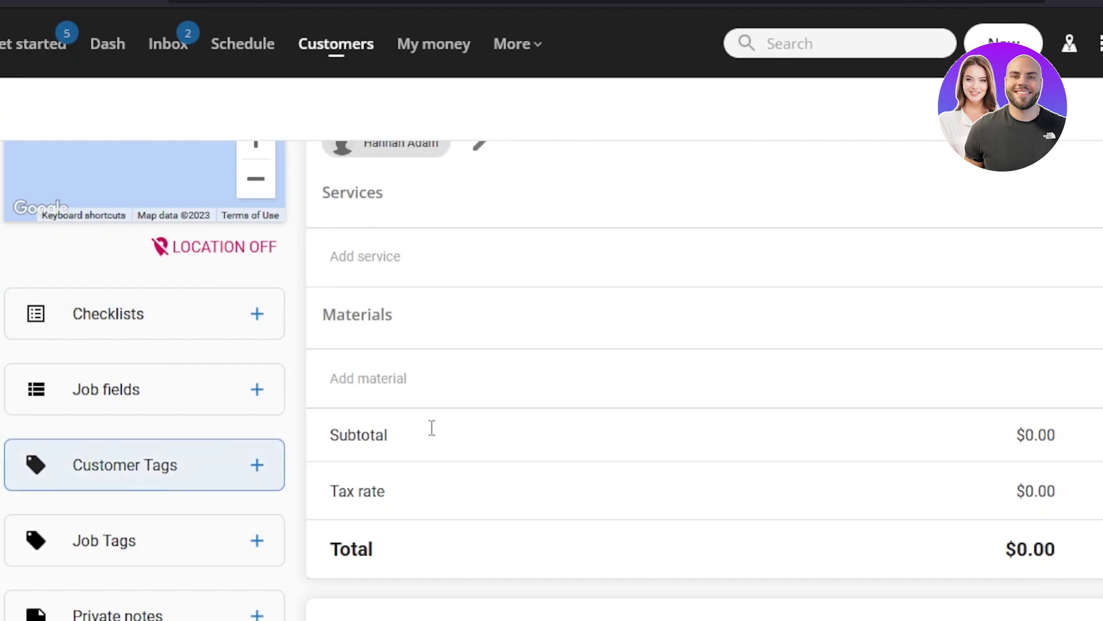
scroll(554, 379, down, 4)
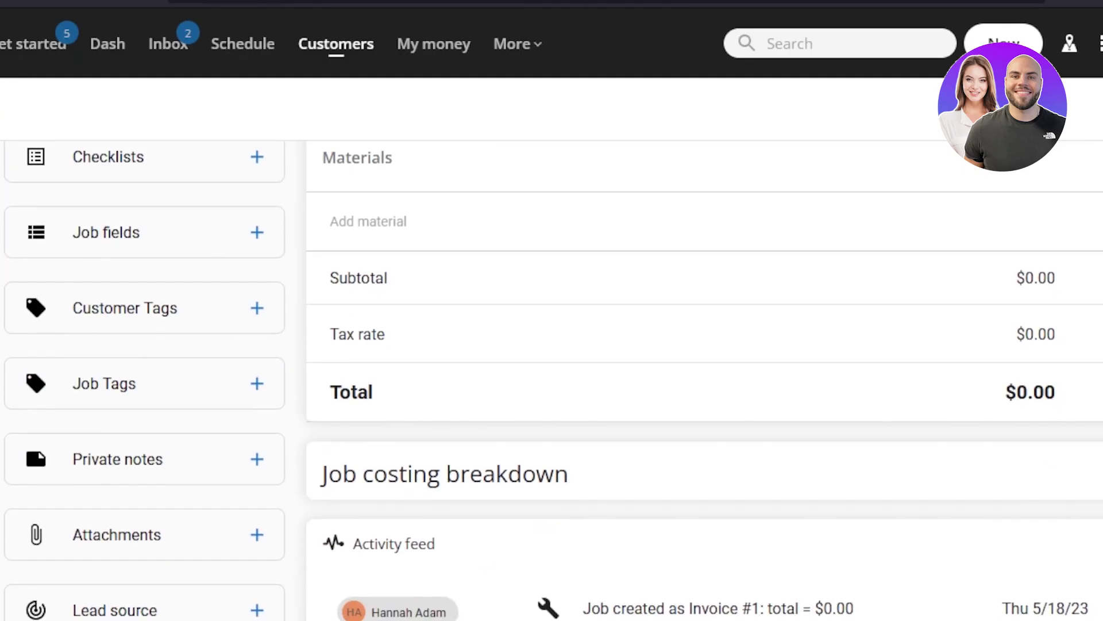
scroll(553, 379, down, 3)
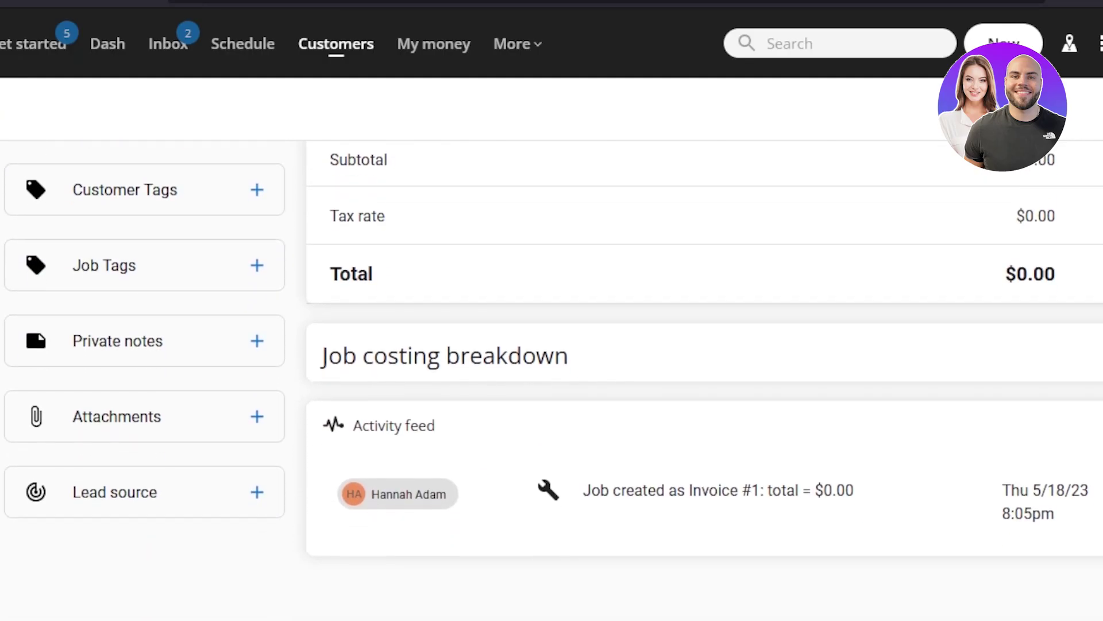
scroll(553, 379, up, 7)
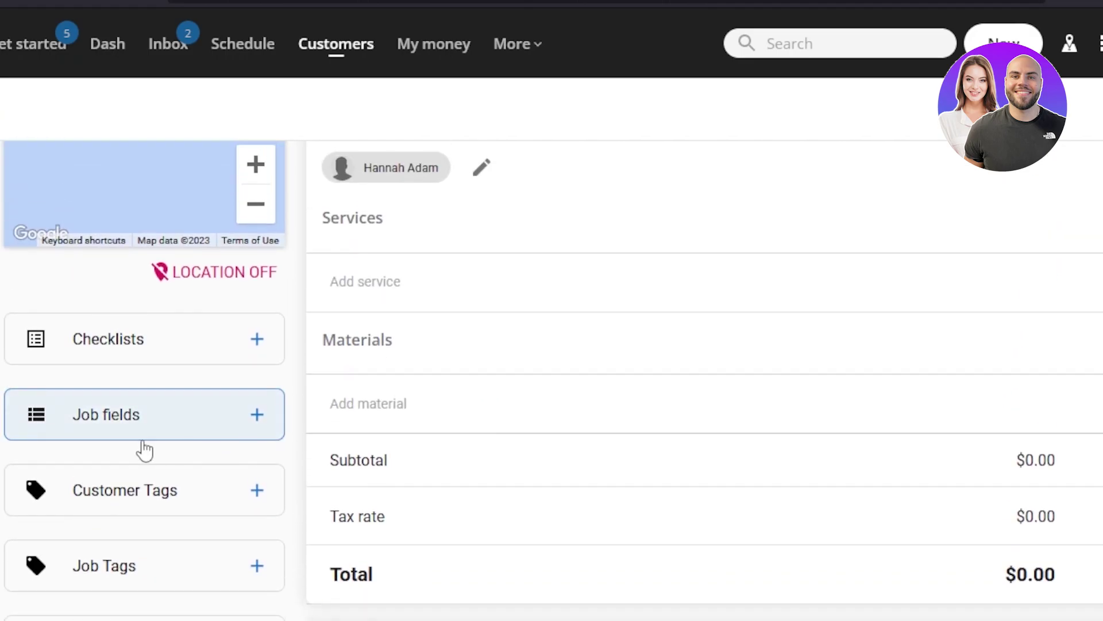
In the Job fields card, choose Install as job type and Plumbing as business unit
click(210, 418)
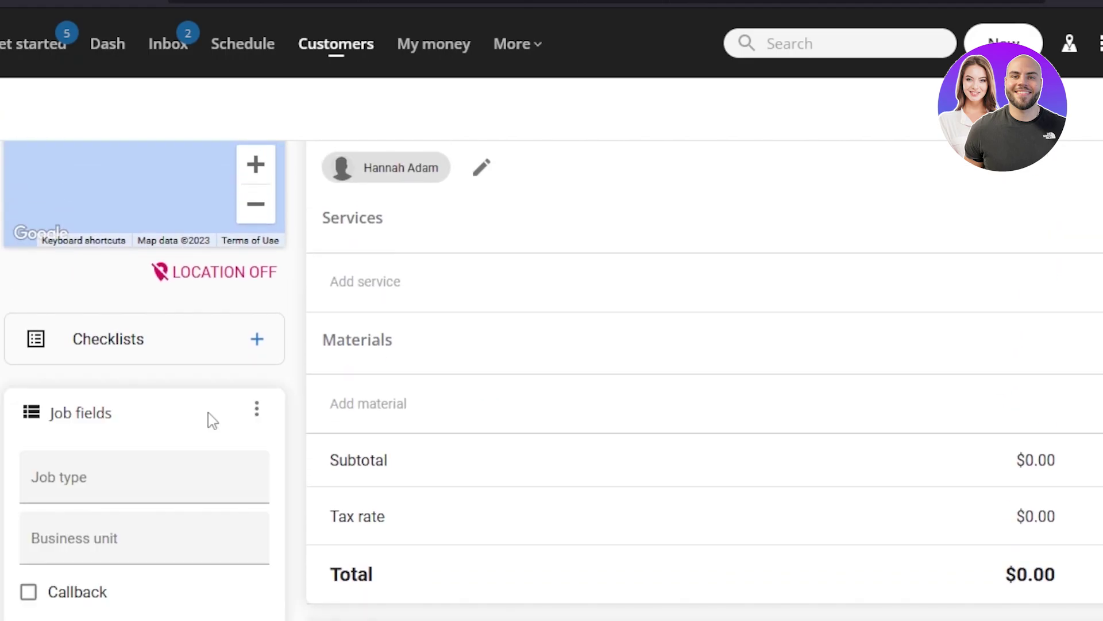
click(85, 484)
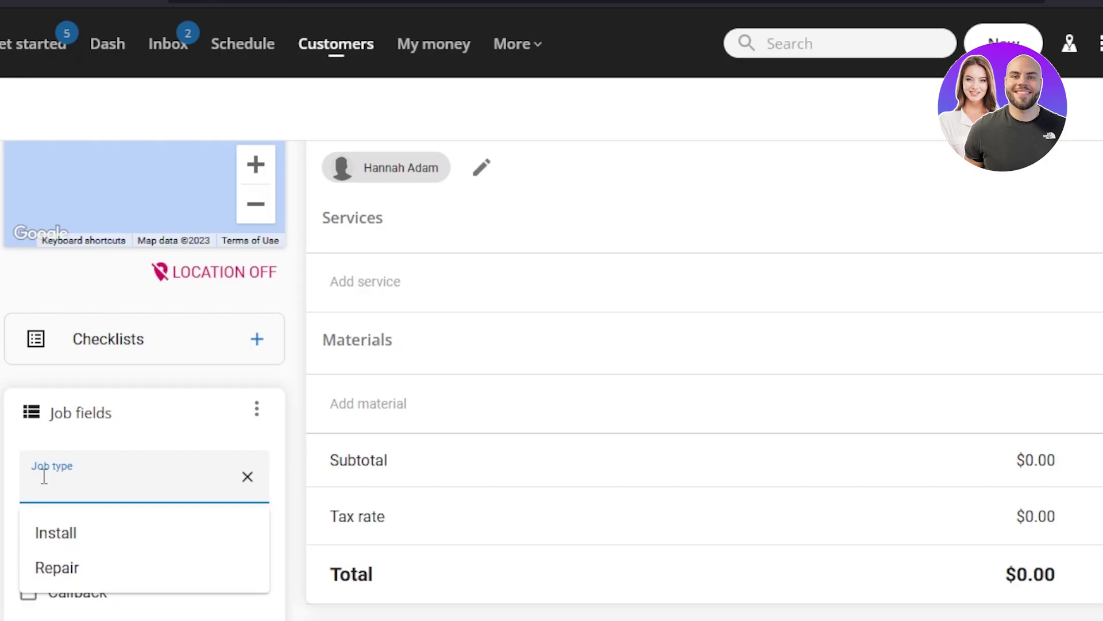
click(54, 530)
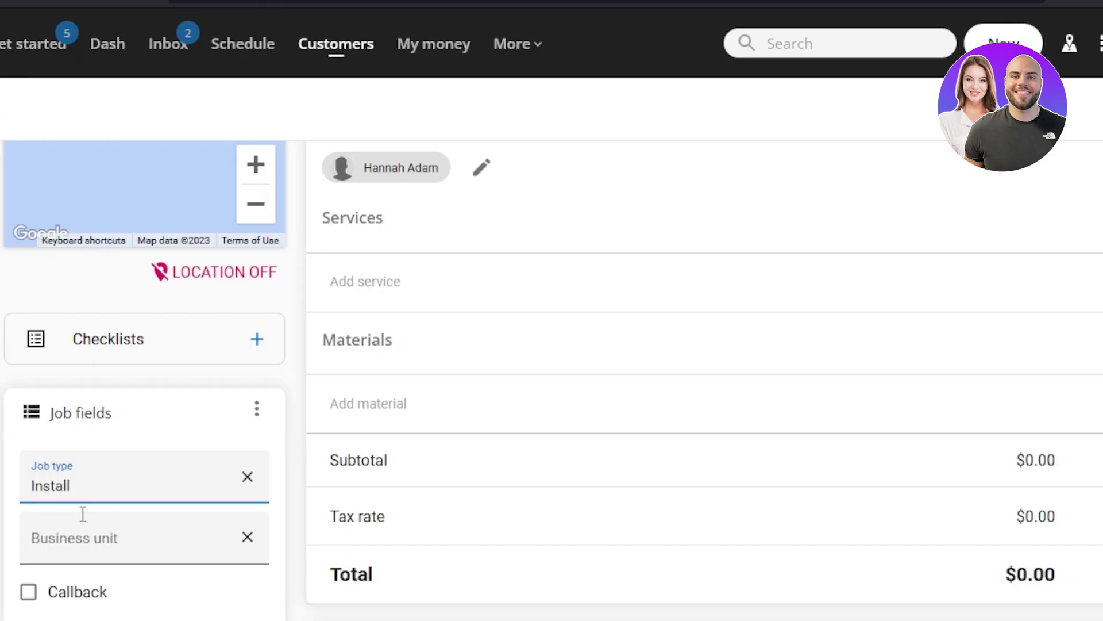
click(74, 534)
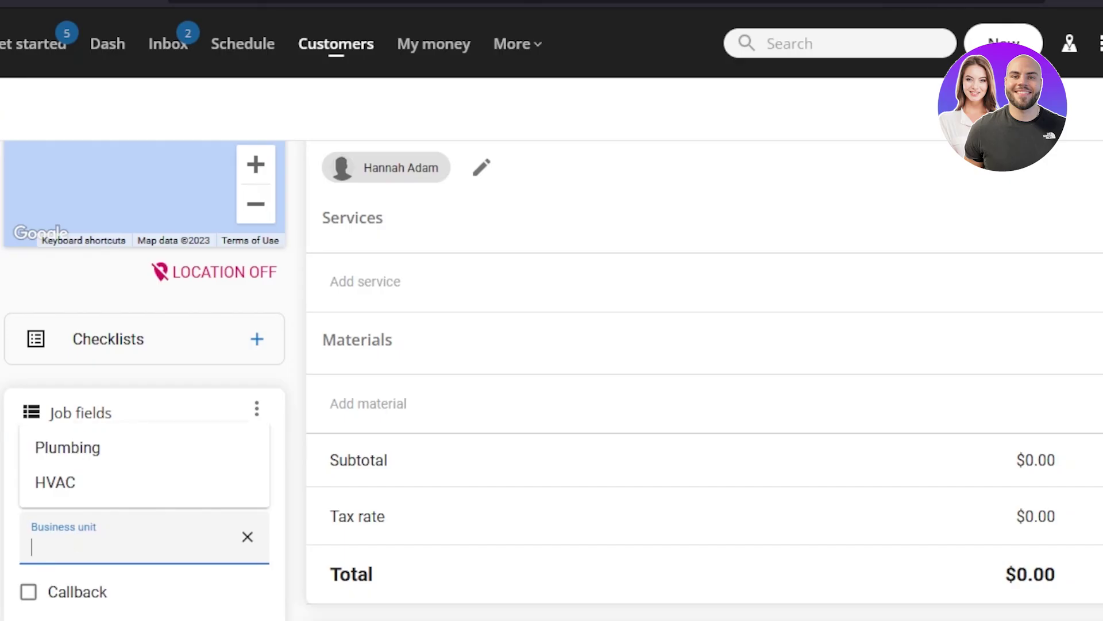
click(69, 457)
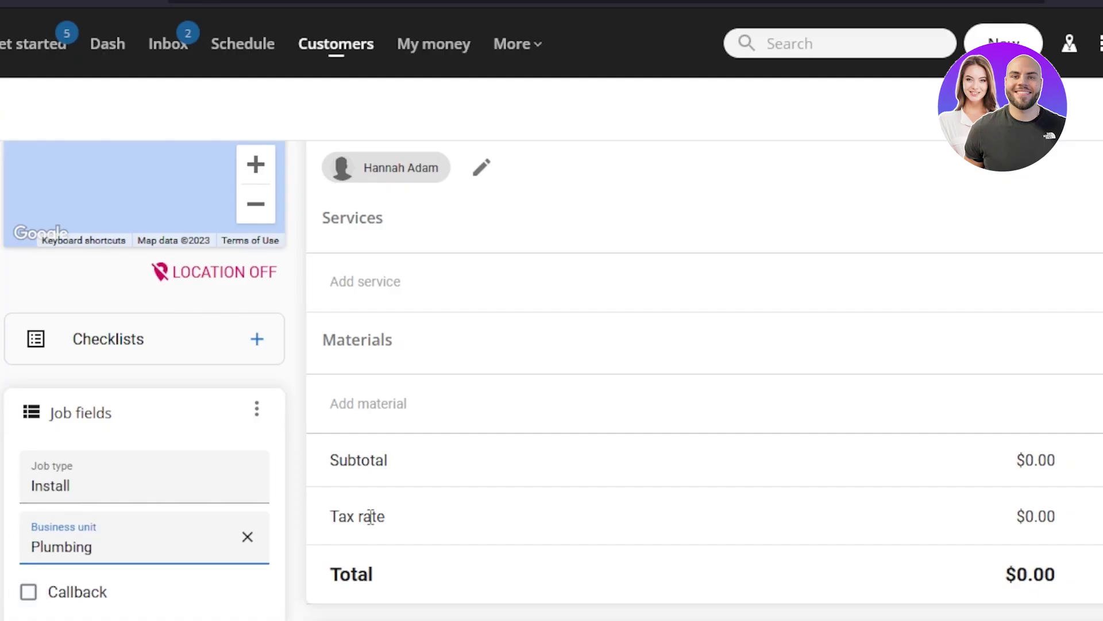
scroll(575, 379, down, 5)
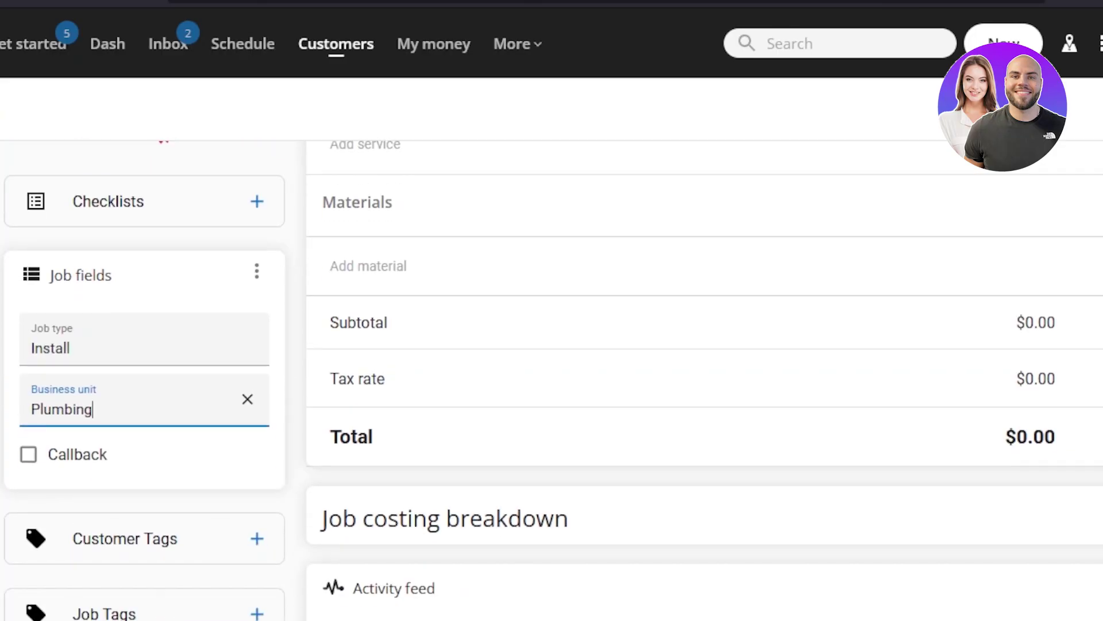
scroll(575, 379, up, 12)
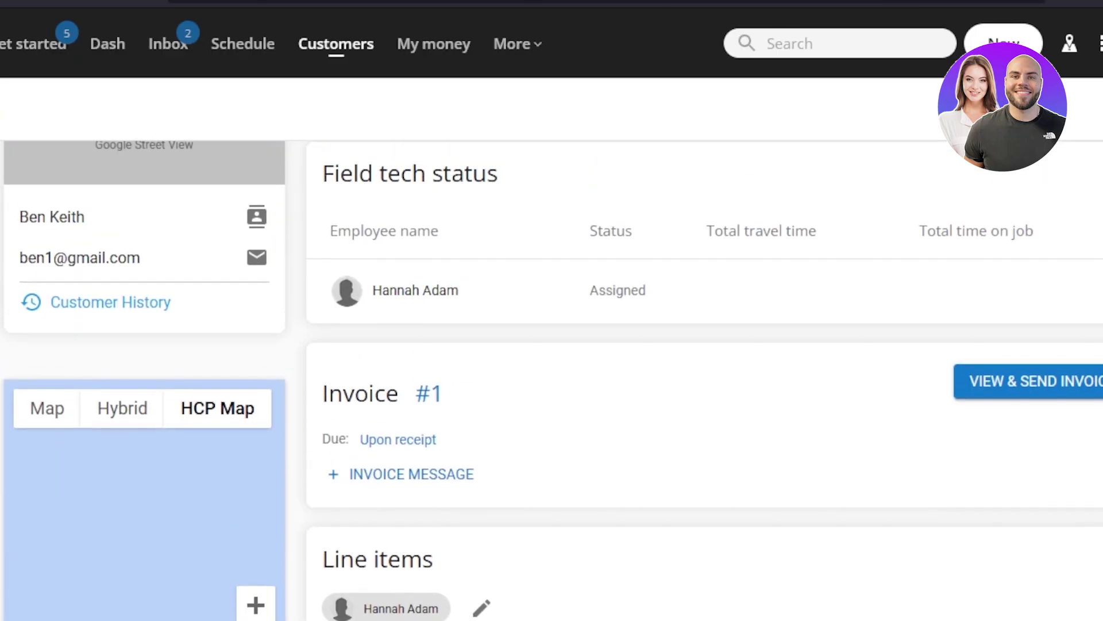
scroll(574, 379, up, 3)
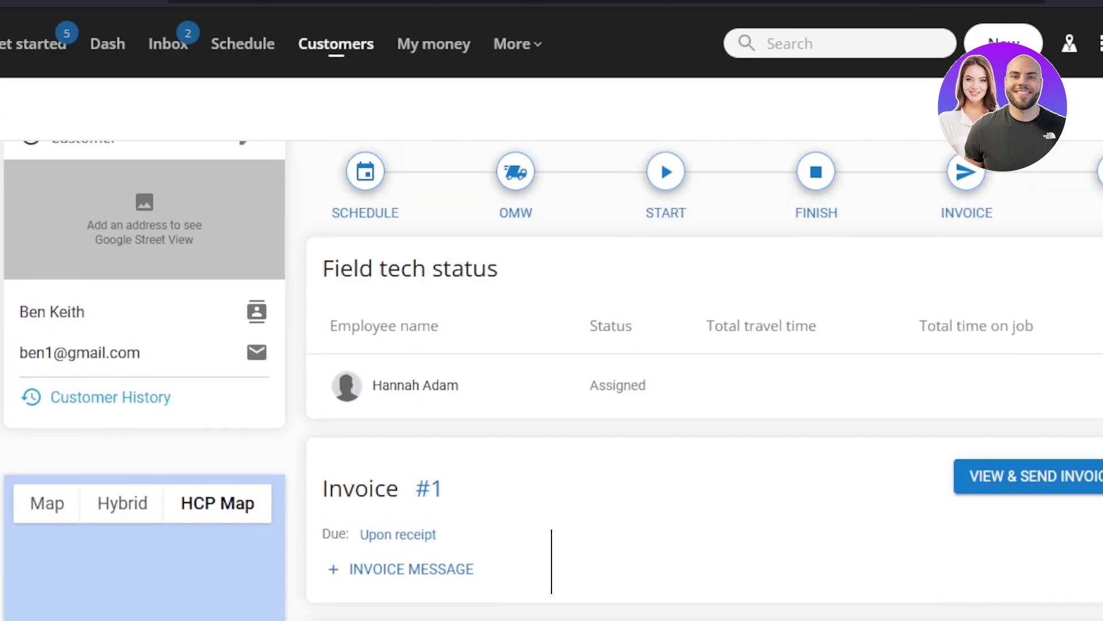
scroll(575, 379, down, 5)
scroll(552, 560, down, 3)
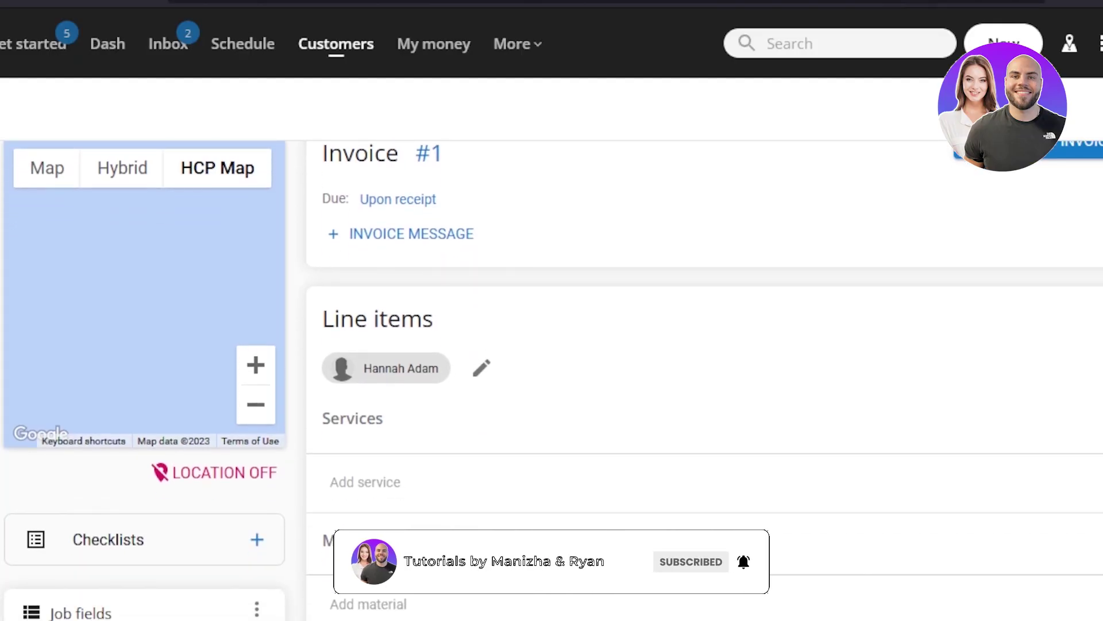
scroll(575, 379, down, 4)
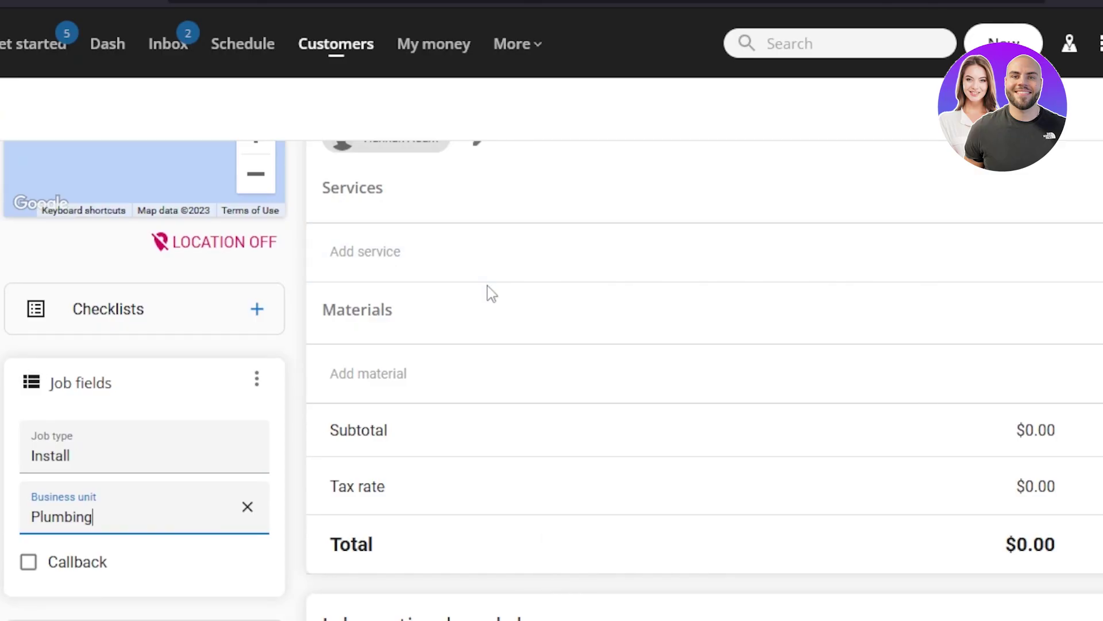
scroll(807, 574, down, 3)
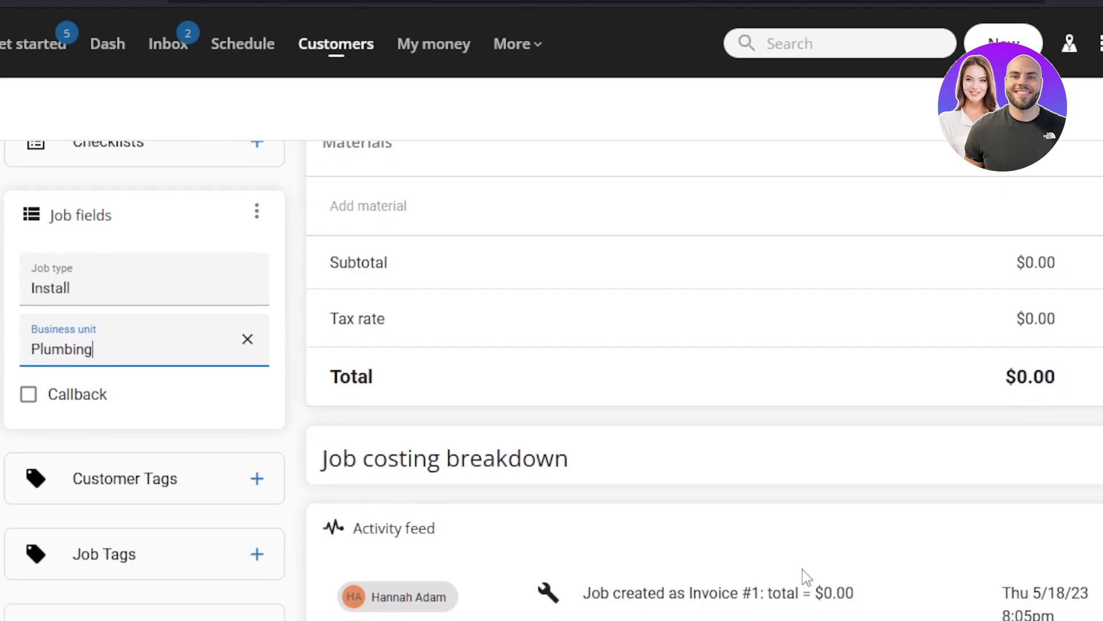
Expand the Customer Tags card and begin adding an attachment to the job
click(237, 486)
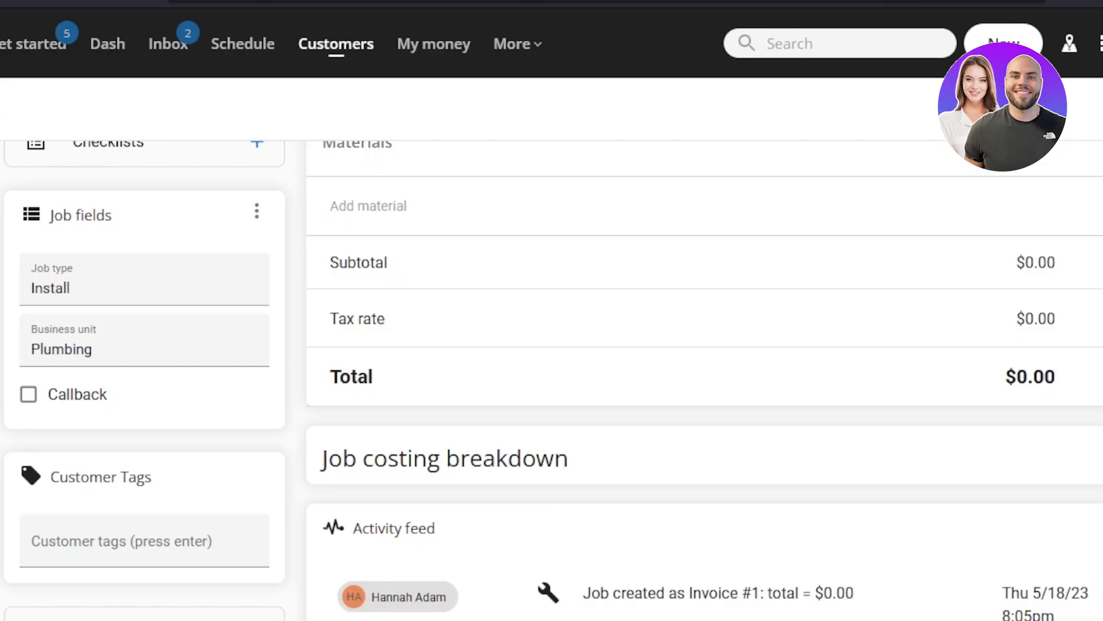
scroll(705, 379, down, 4)
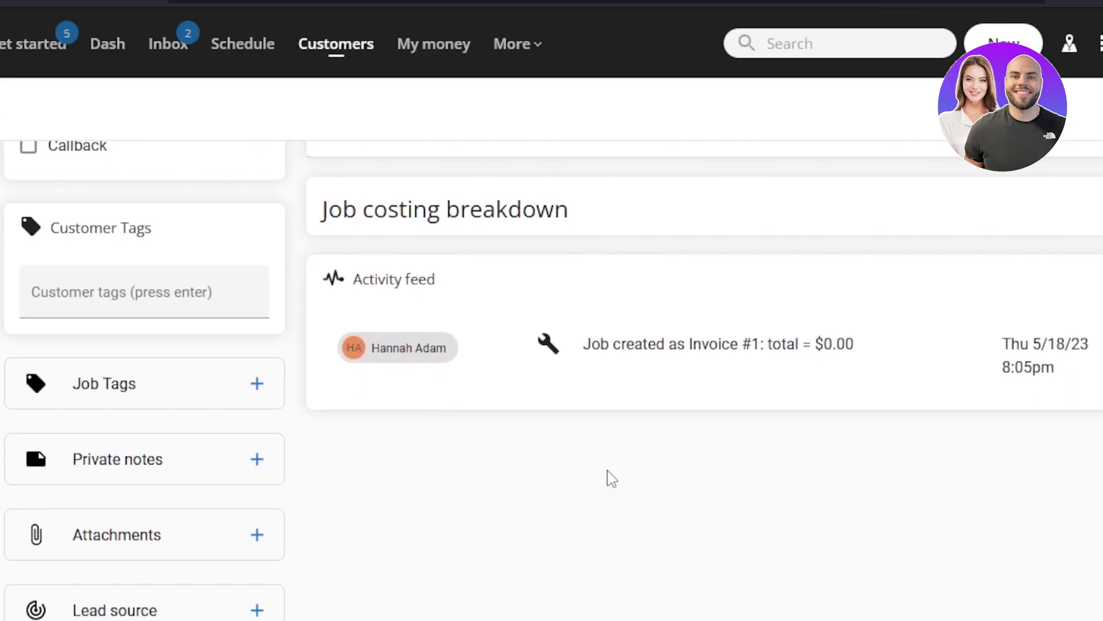
click(249, 540)
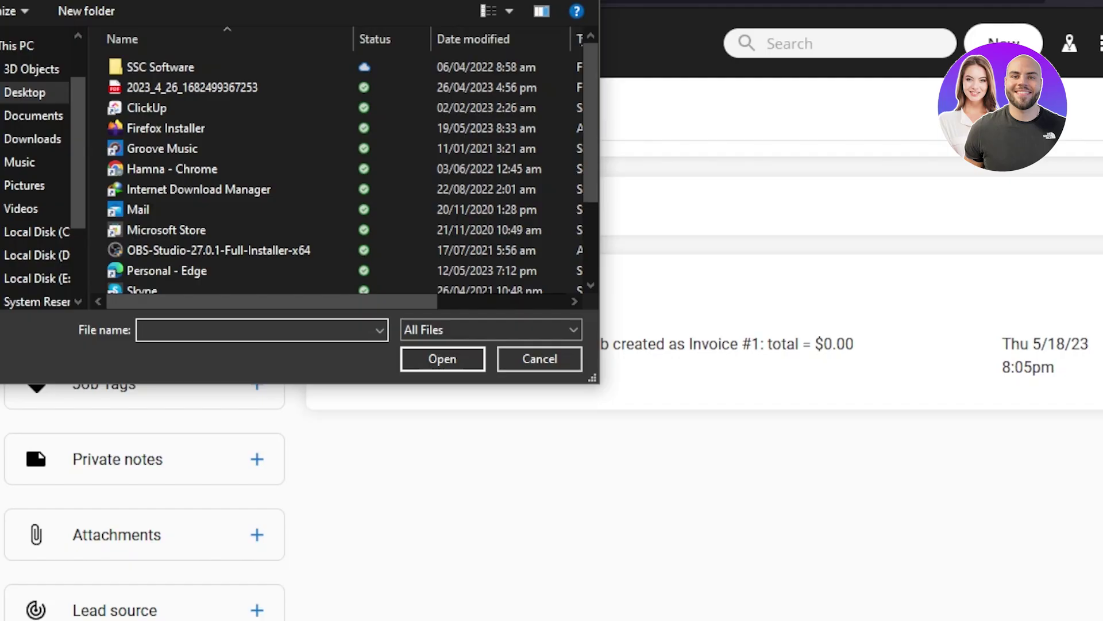
key(Escape)
scroll(689, 402, up, 1)
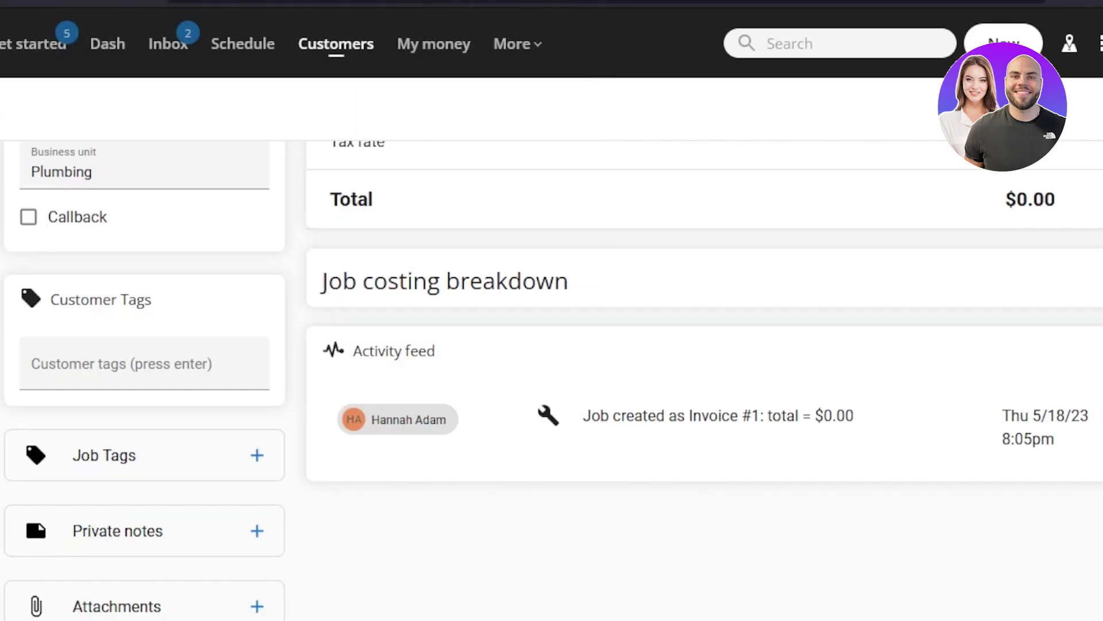
scroll(690, 402, up, 13)
scroll(690, 402, down, 5)
scroll(690, 402, up, 7)
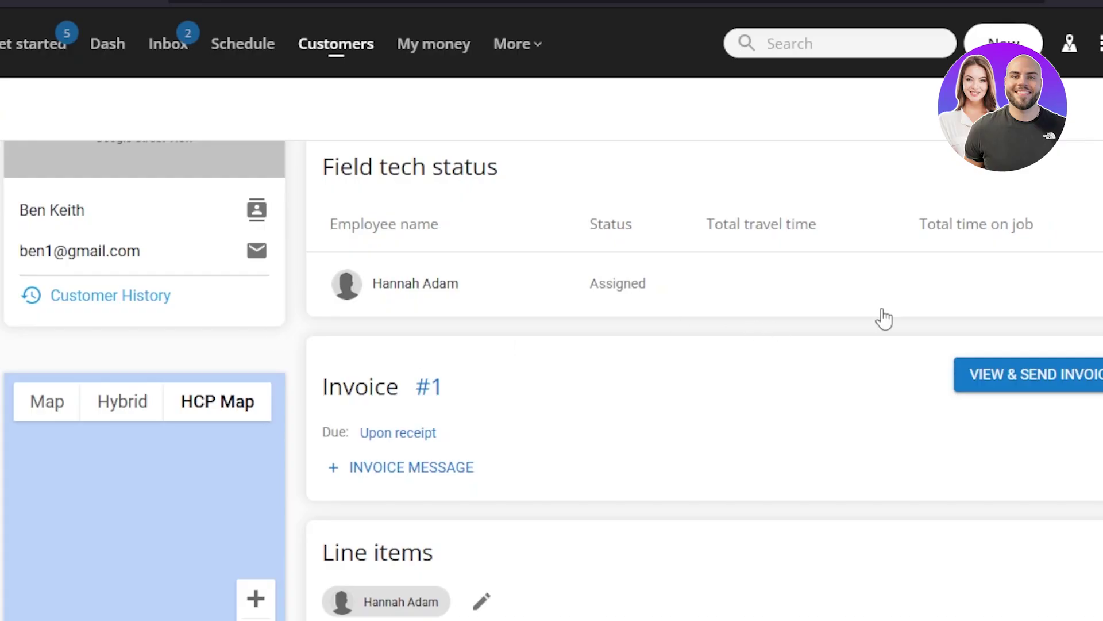
scroll(882, 315, up, 1)
scroll(1069, 112, up, 2)
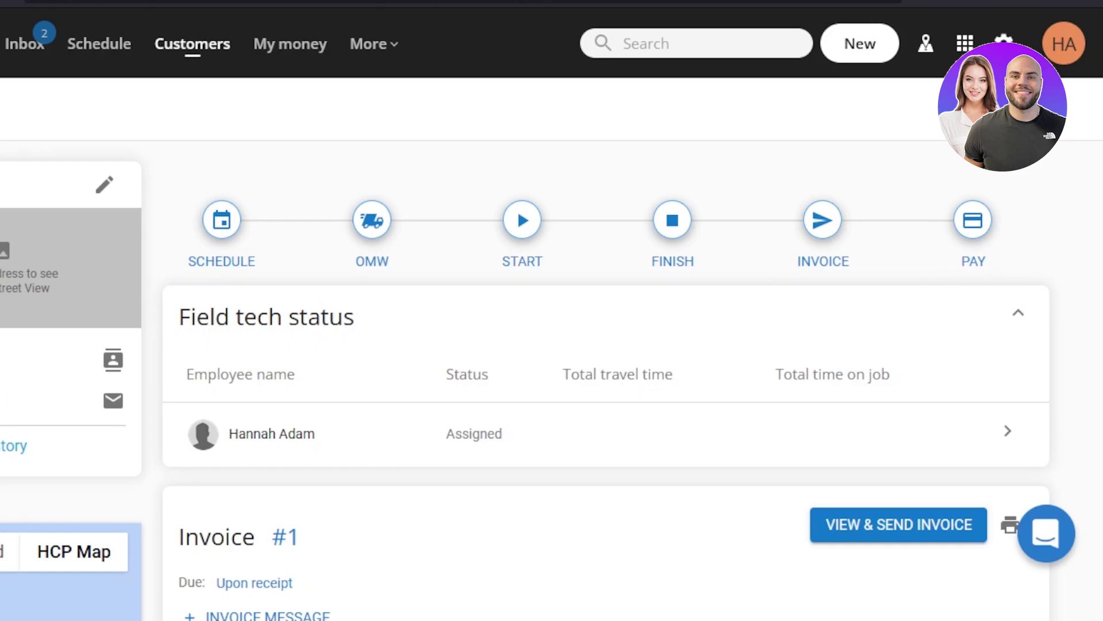
scroll(483, 370, down, 5)
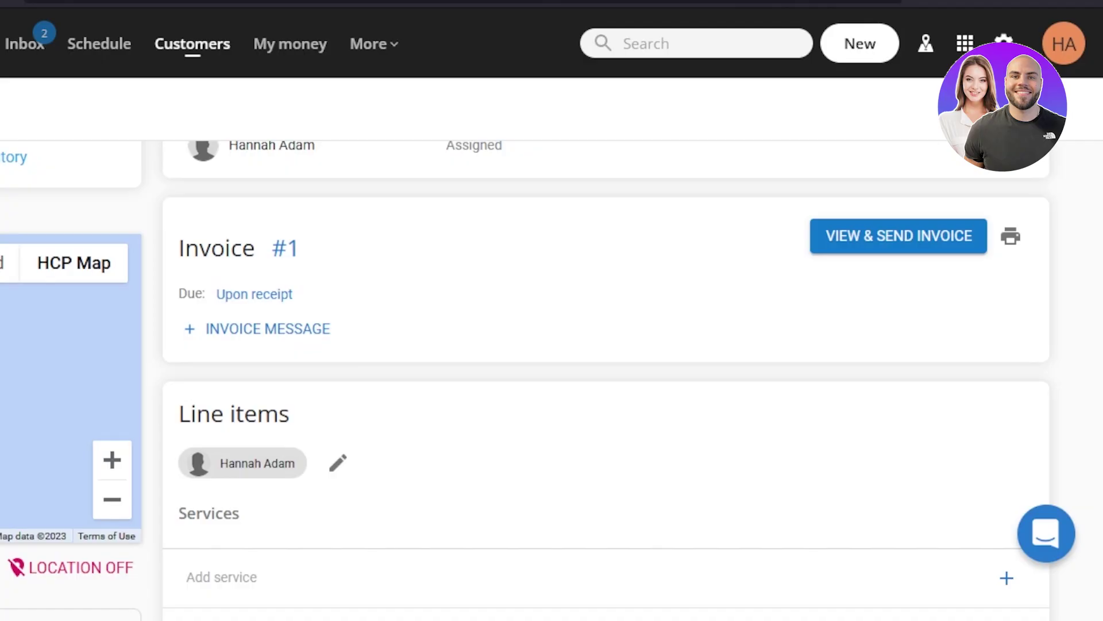
scroll(526, 380, up, 5)
click(890, 47)
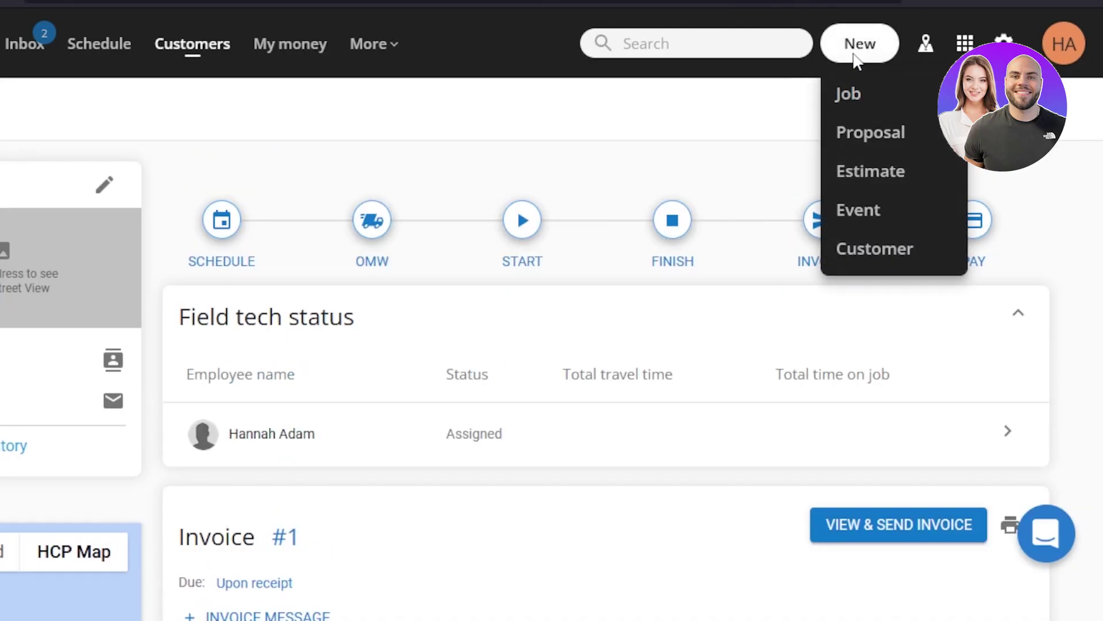
scroll(606, 345, down, 3)
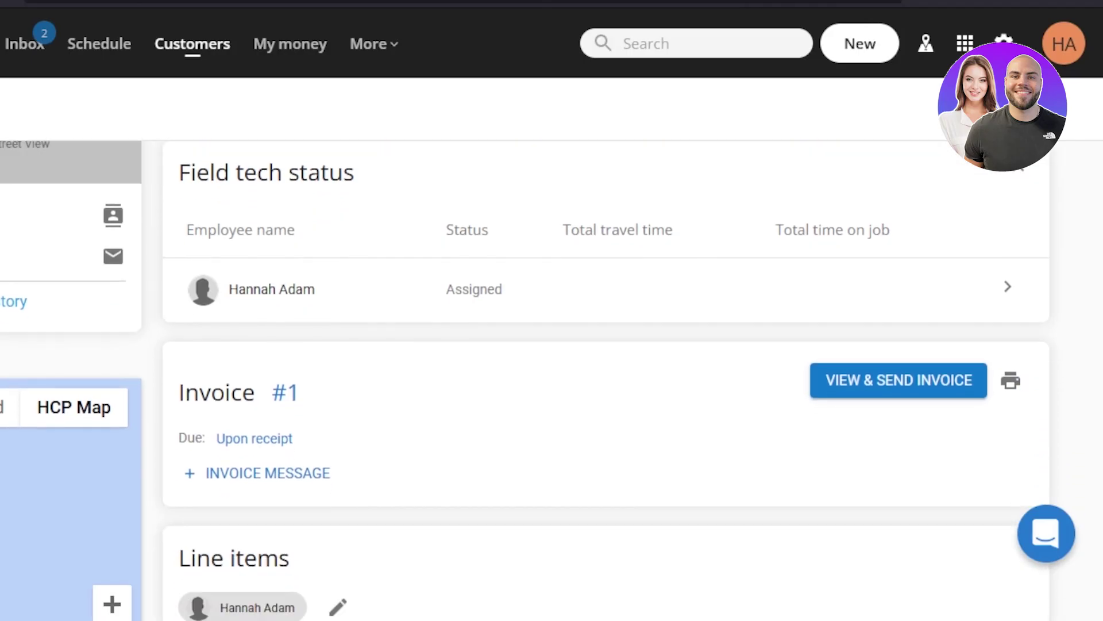
scroll(500, 287, down, 3)
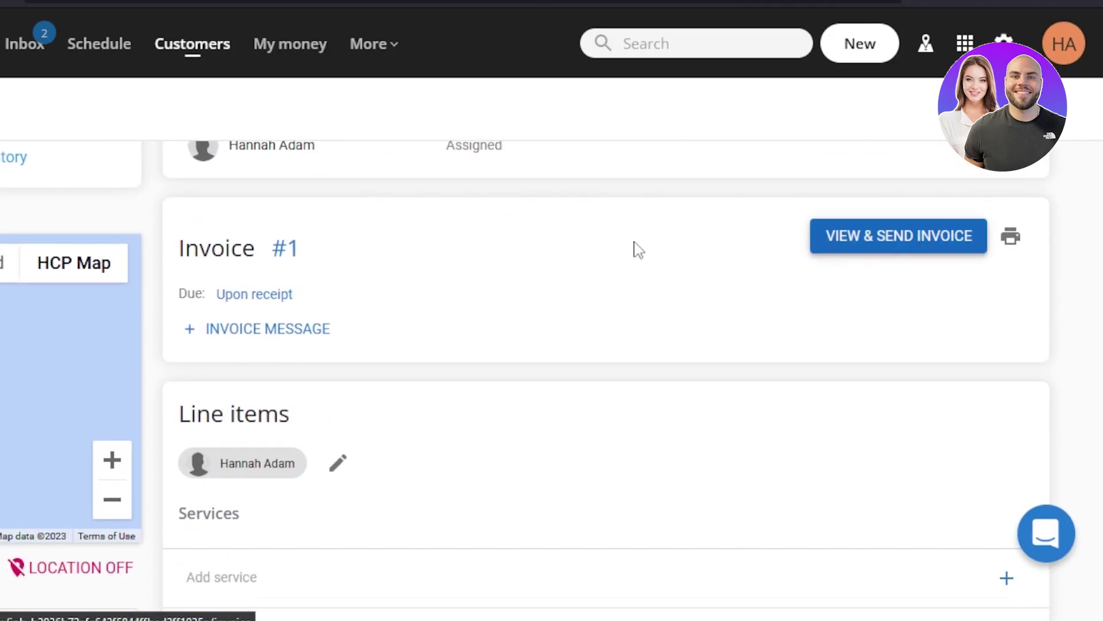
click(285, 248)
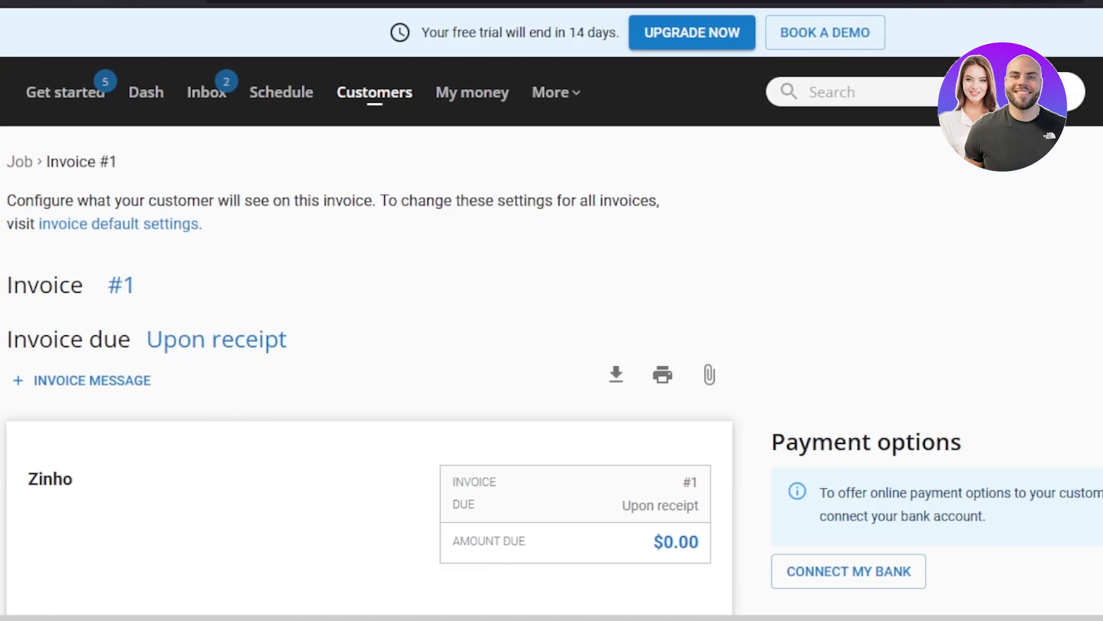
scroll(402, 442, down, 4)
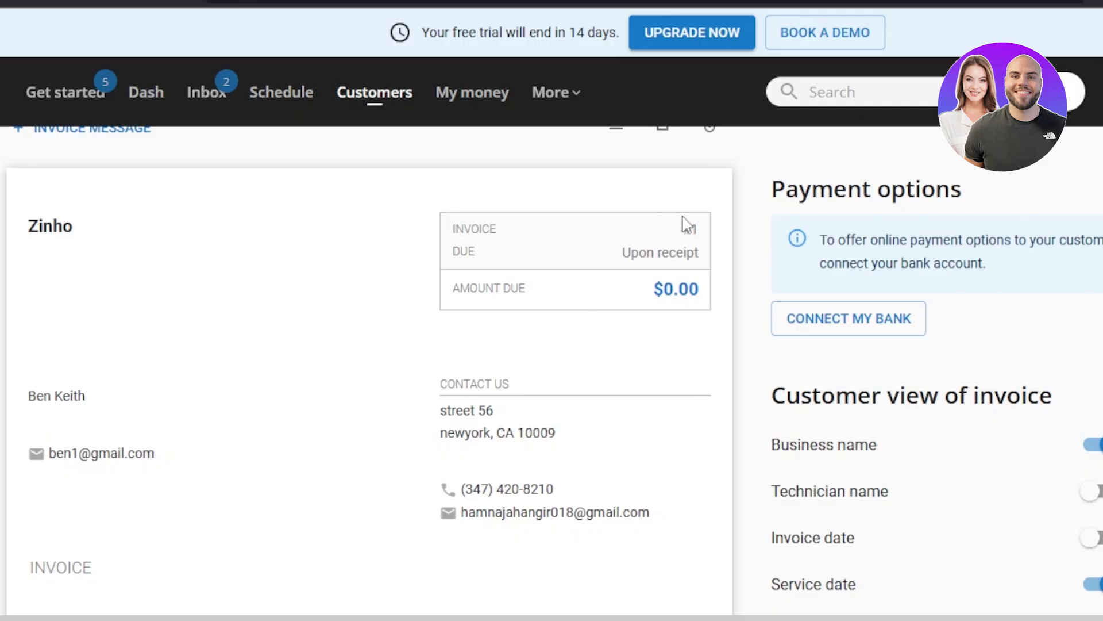
scroll(775, 275, down, 5)
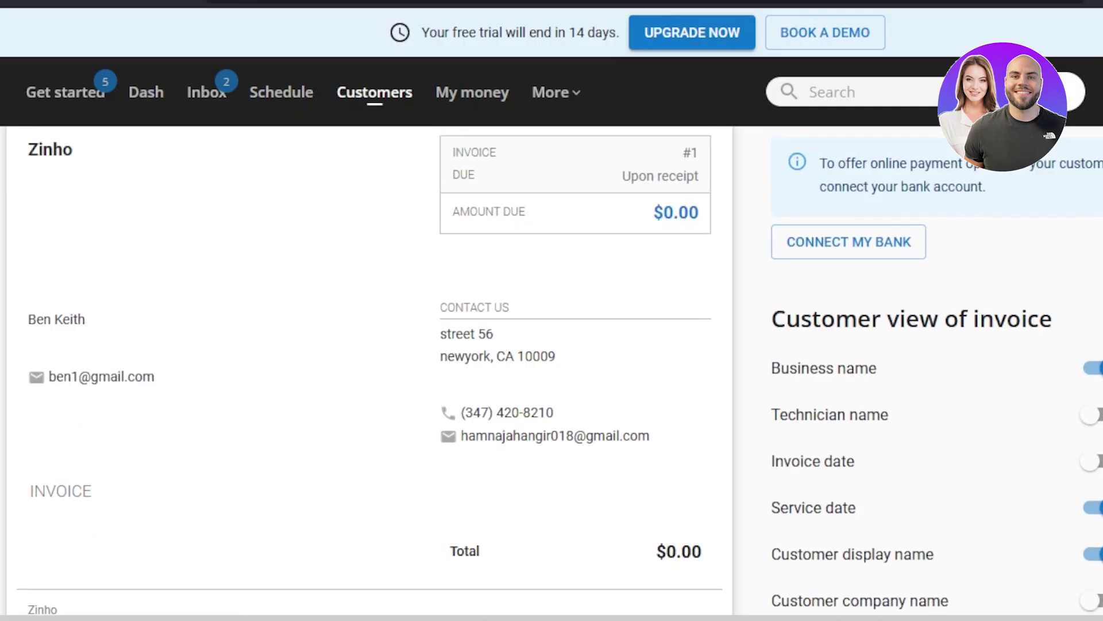
scroll(776, 275, up, 9)
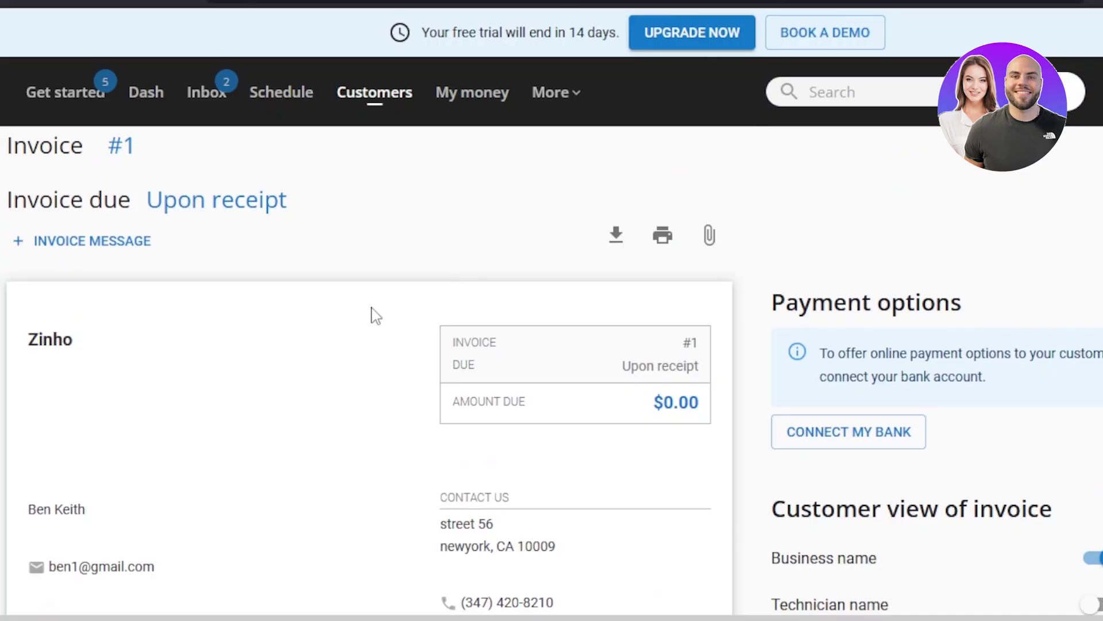
click(89, 244)
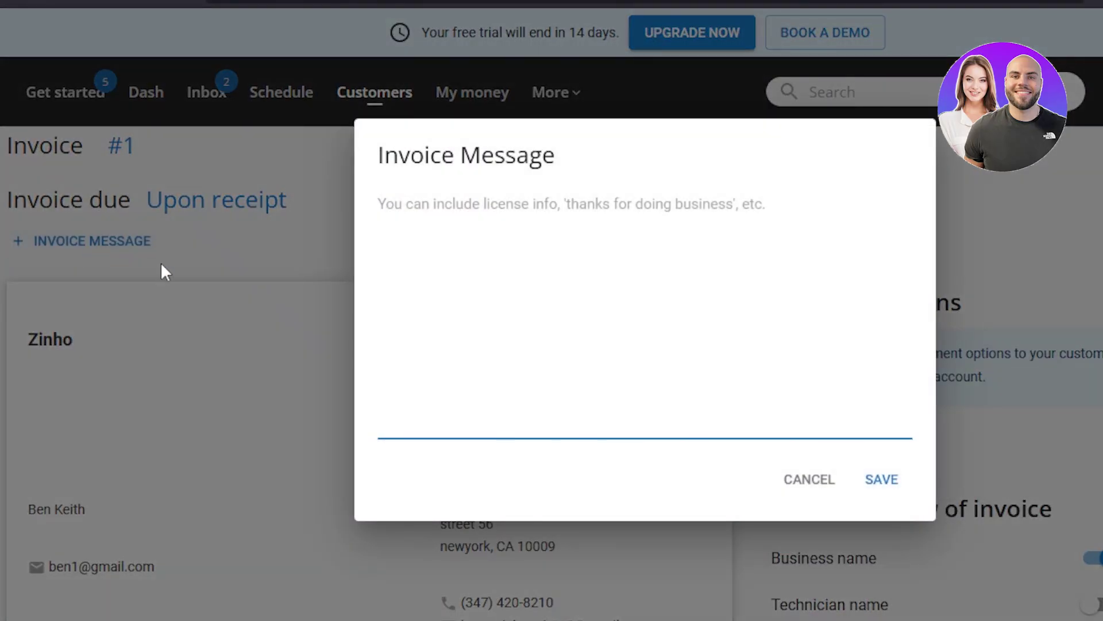
click(800, 493)
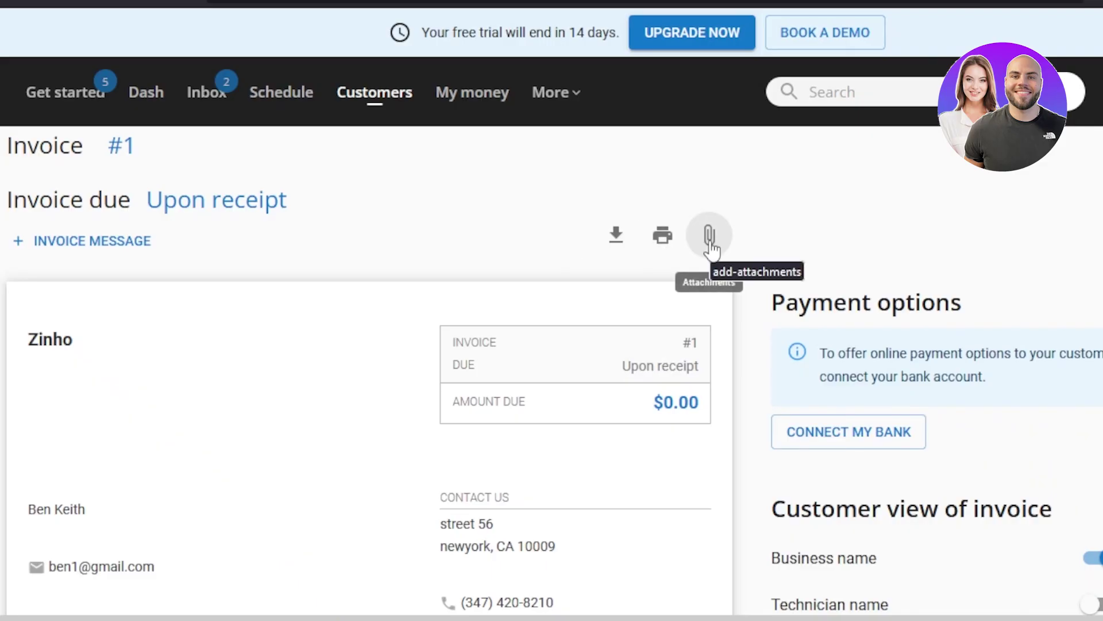
scroll(734, 209, down, 1)
scroll(734, 209, up, 3)
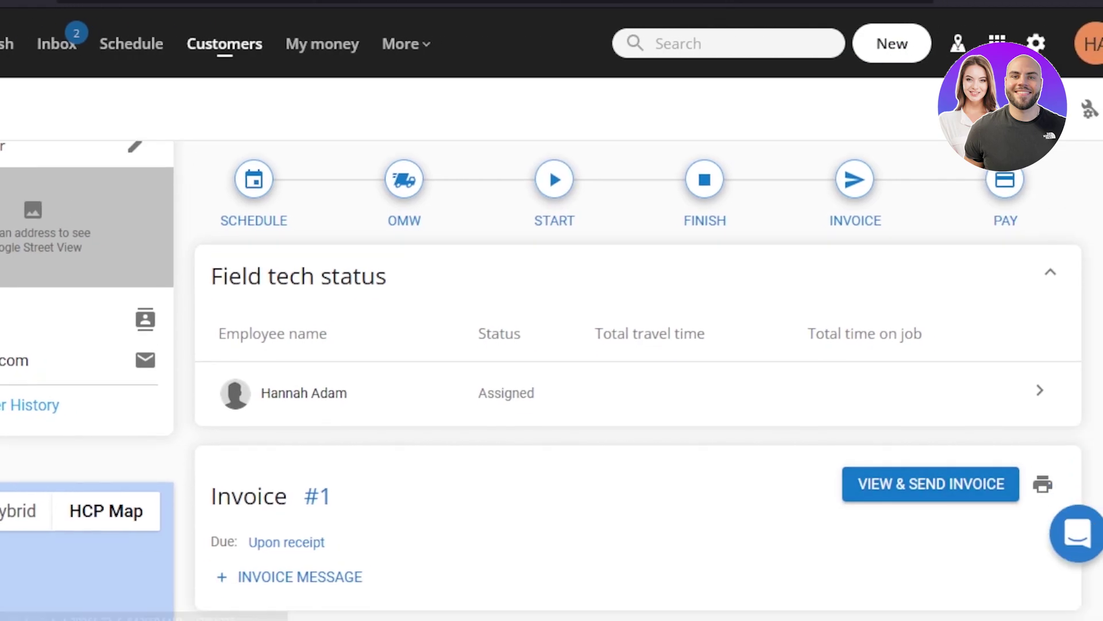
scroll(948, 288, up, 1)
Start a new estimate, search for the customer, and begin adding them as a new customer
click(894, 52)
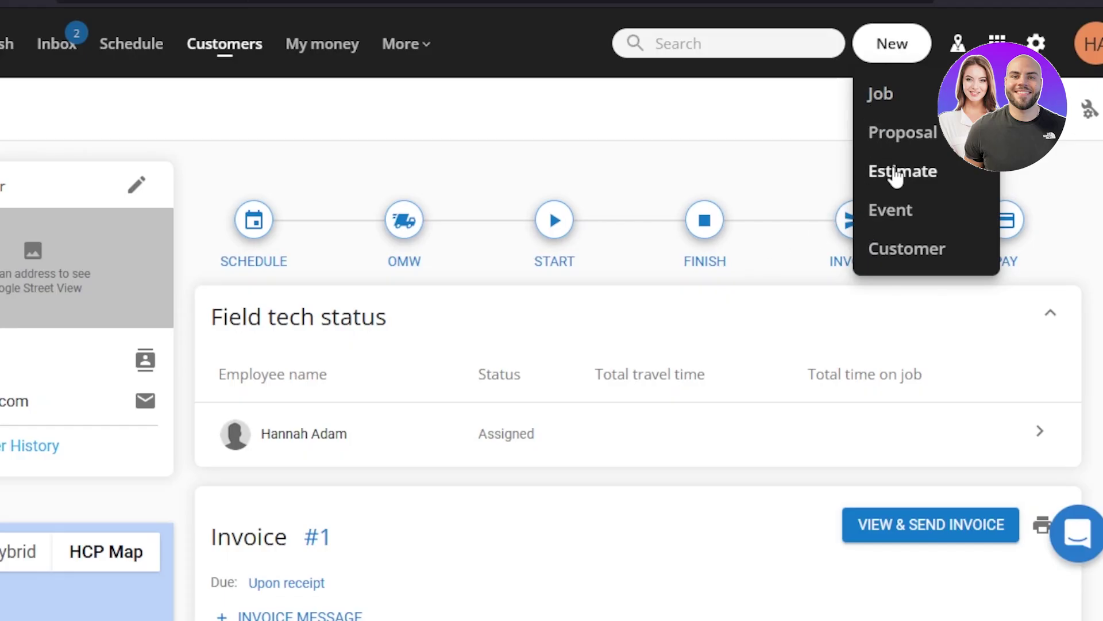
click(895, 176)
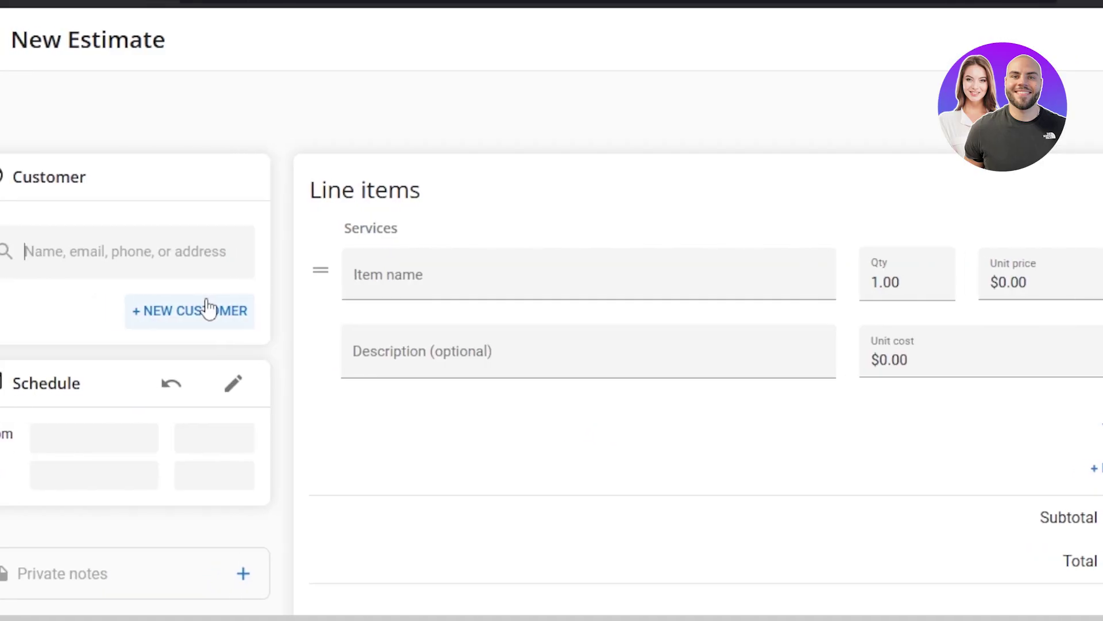
click(167, 249)
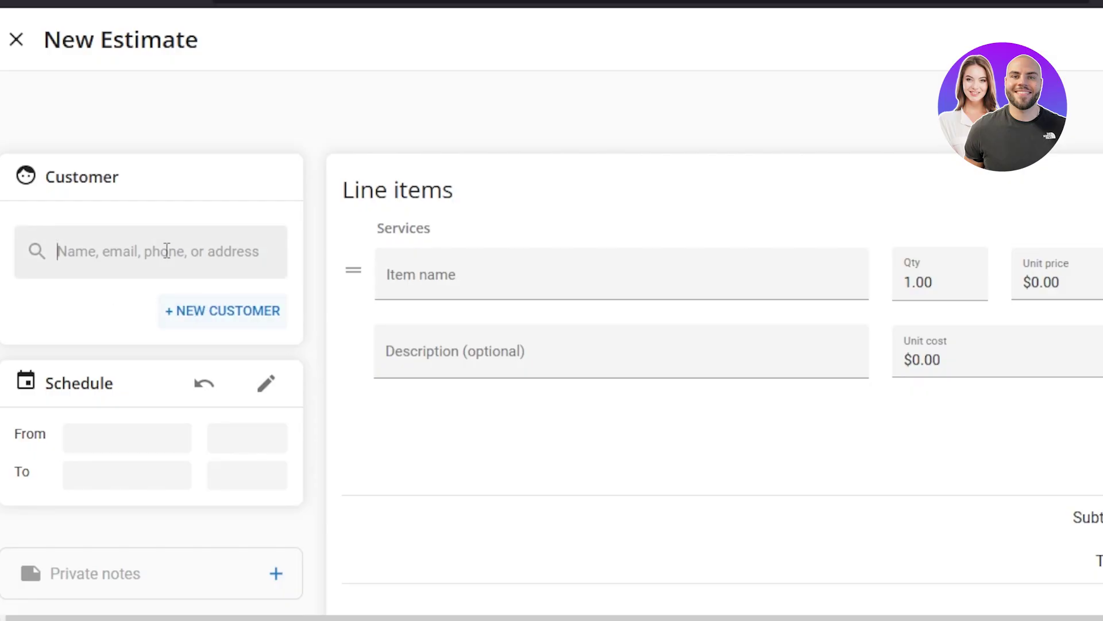
text(b)
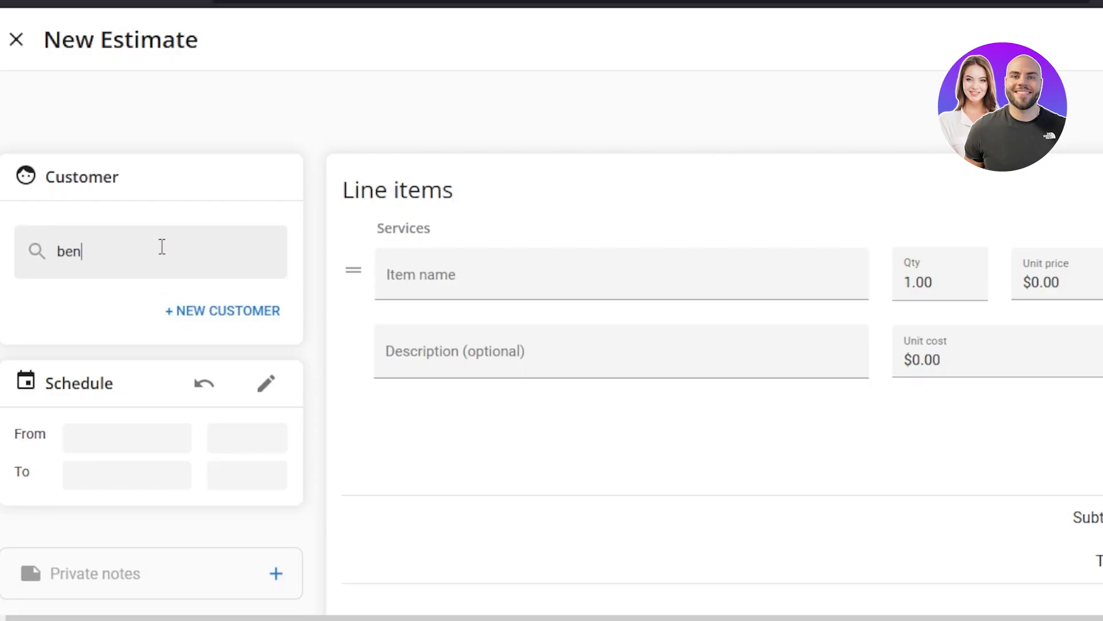
text(en)
click(190, 310)
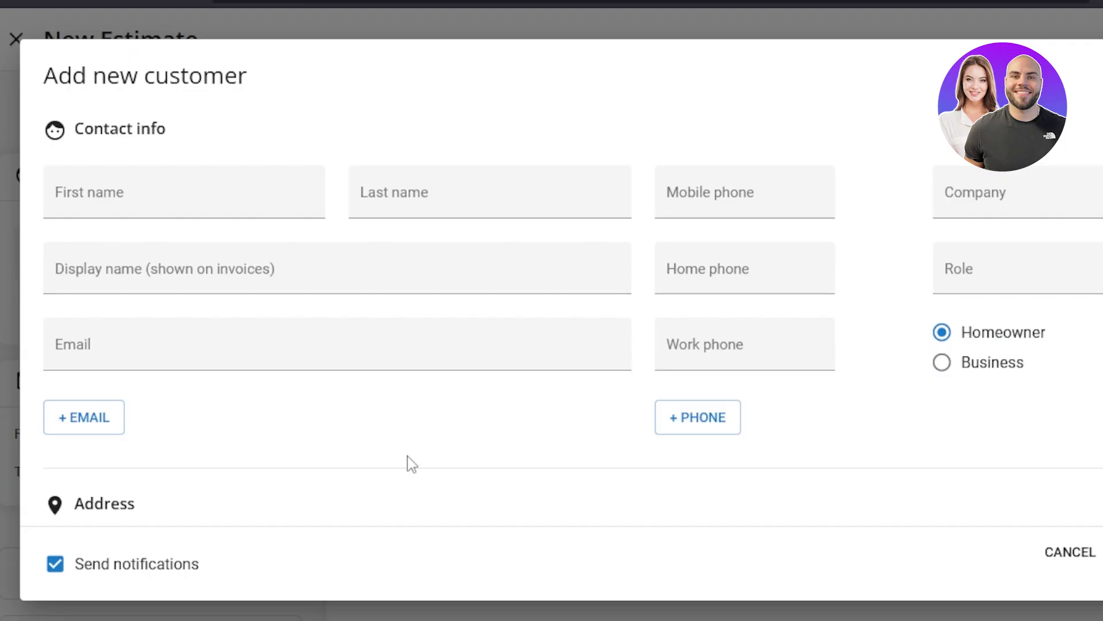
click(148, 192)
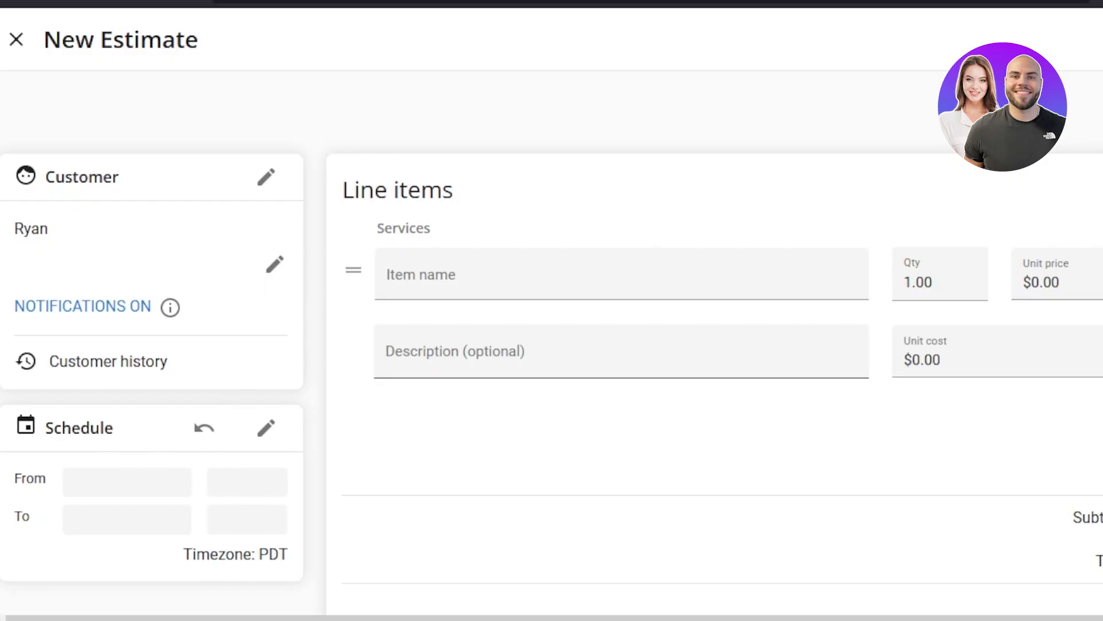
Fill in the first service line, 'test', at a unit price of $100
scroll(309, 447, down, 2)
click(605, 217)
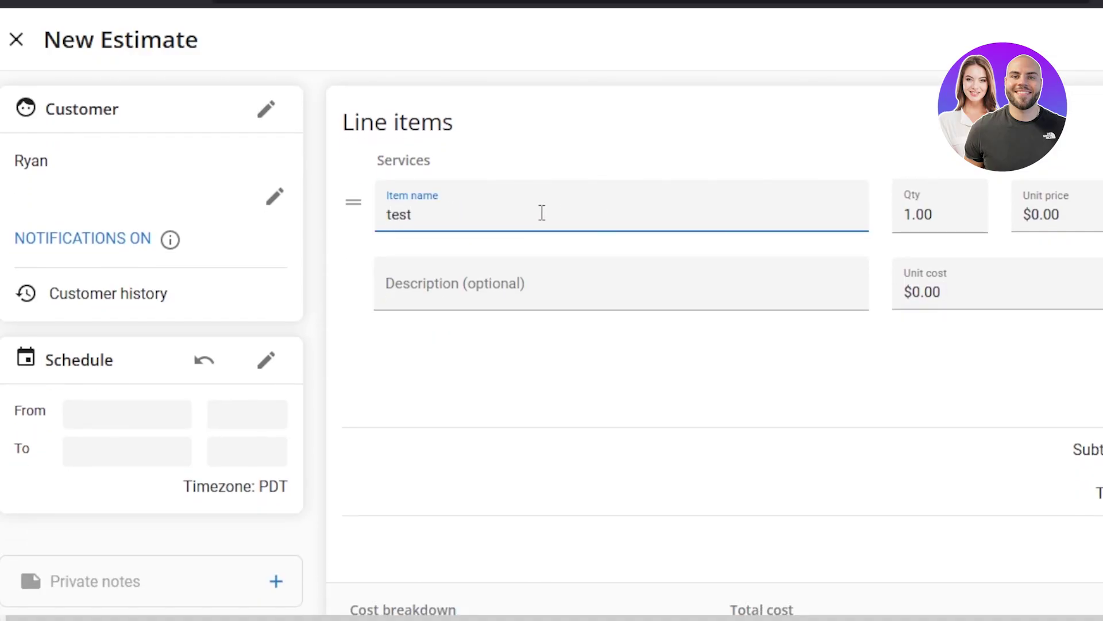
click(916, 214)
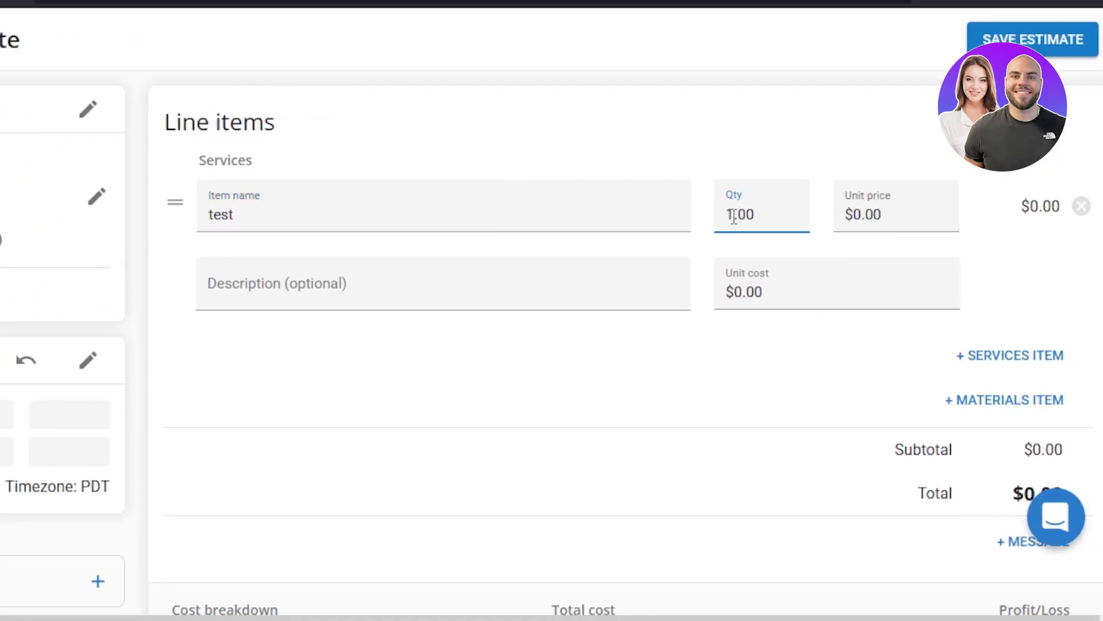
click(861, 215)
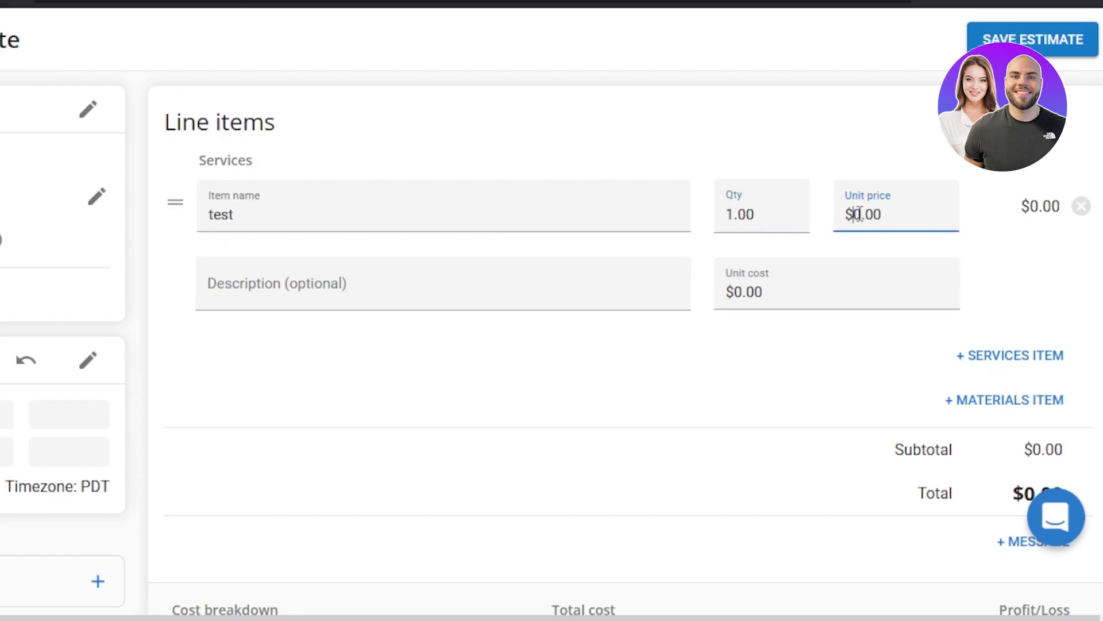
text(10)
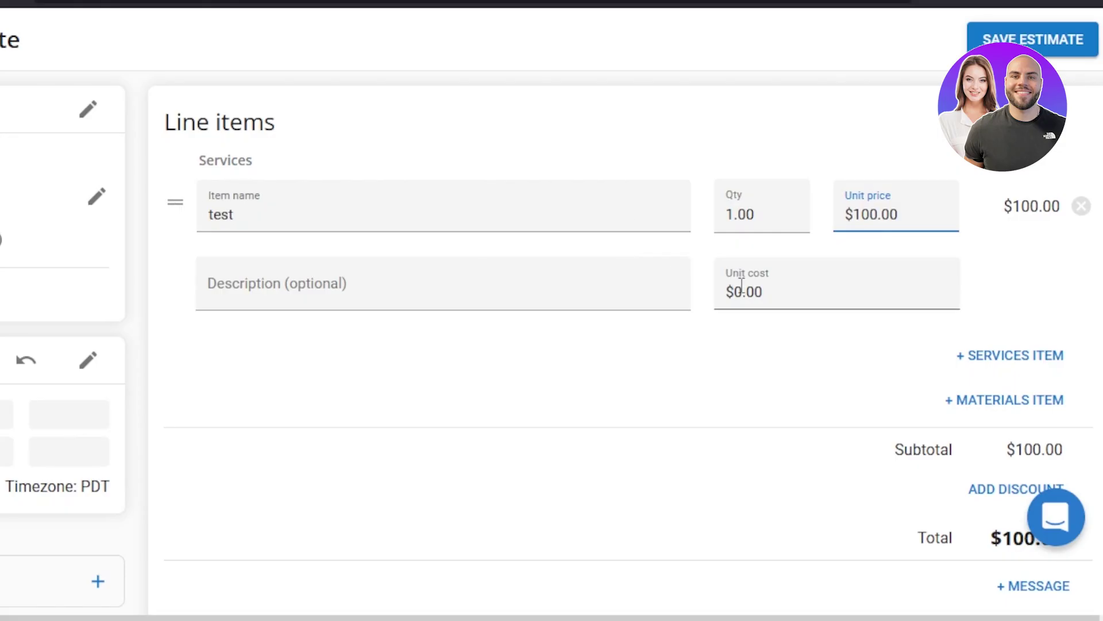
Add a second service line, 'test 2', with quantity 2 at $100 each
click(996, 357)
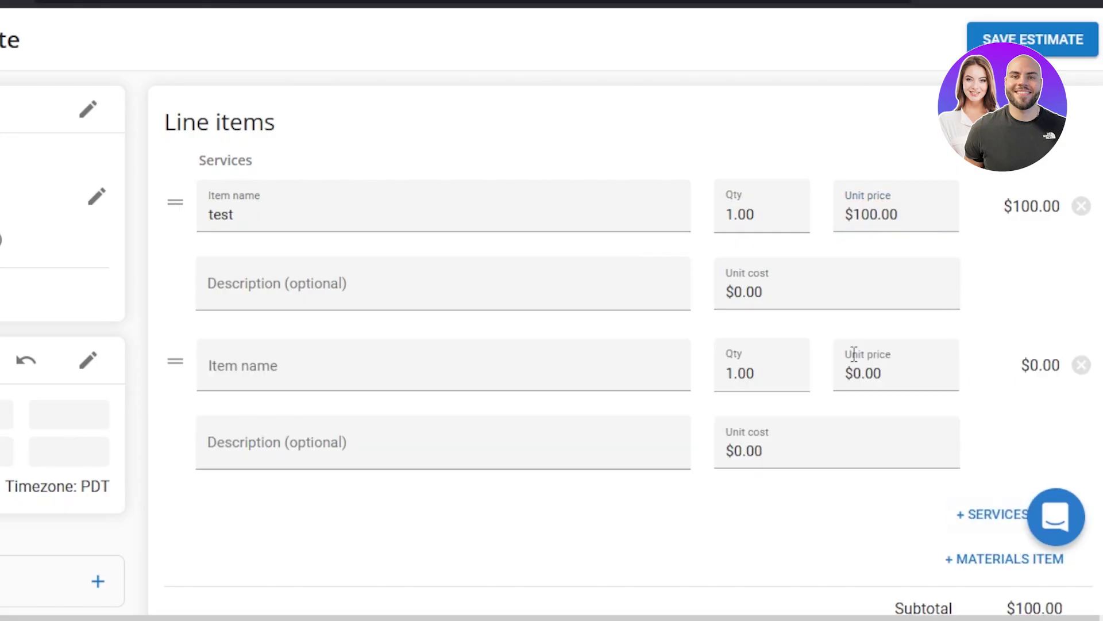
click(246, 290)
click(246, 381)
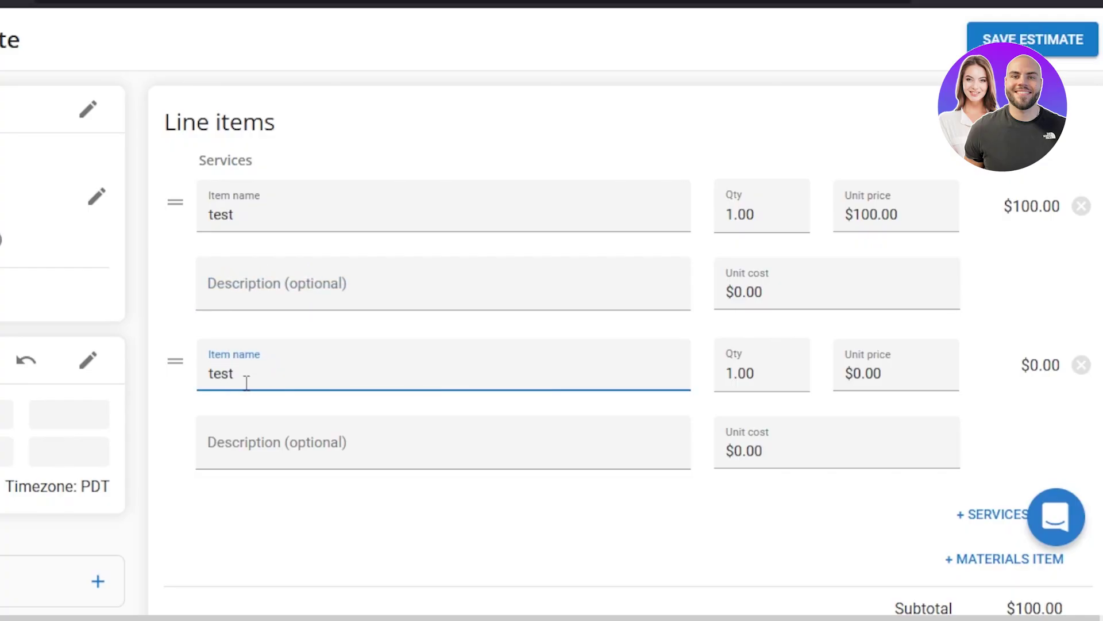
click(733, 373)
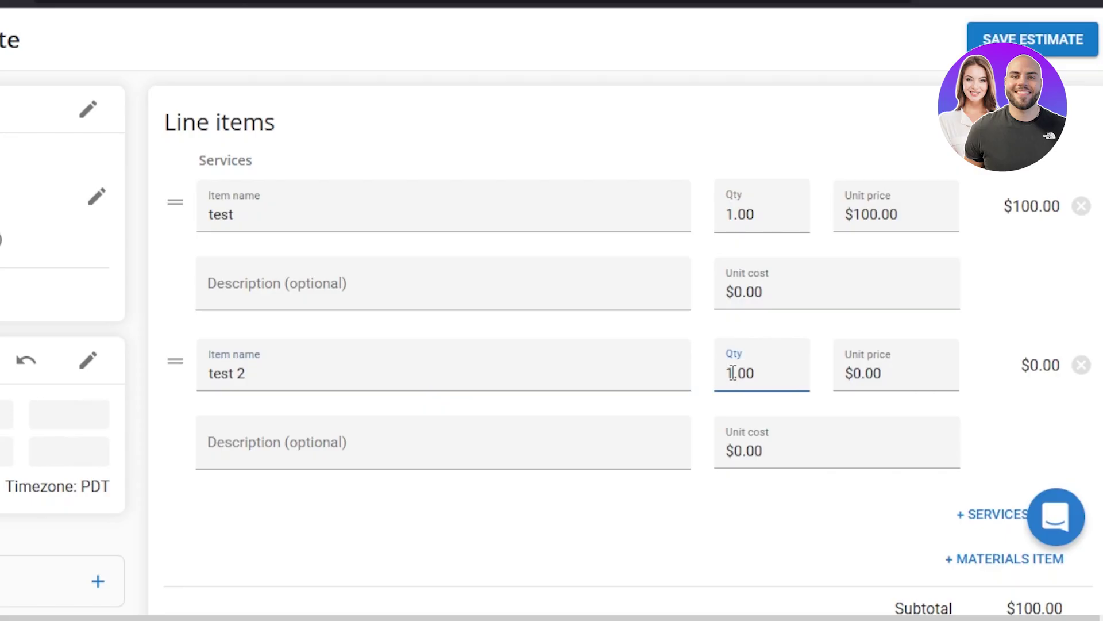
text(2)
click(861, 375)
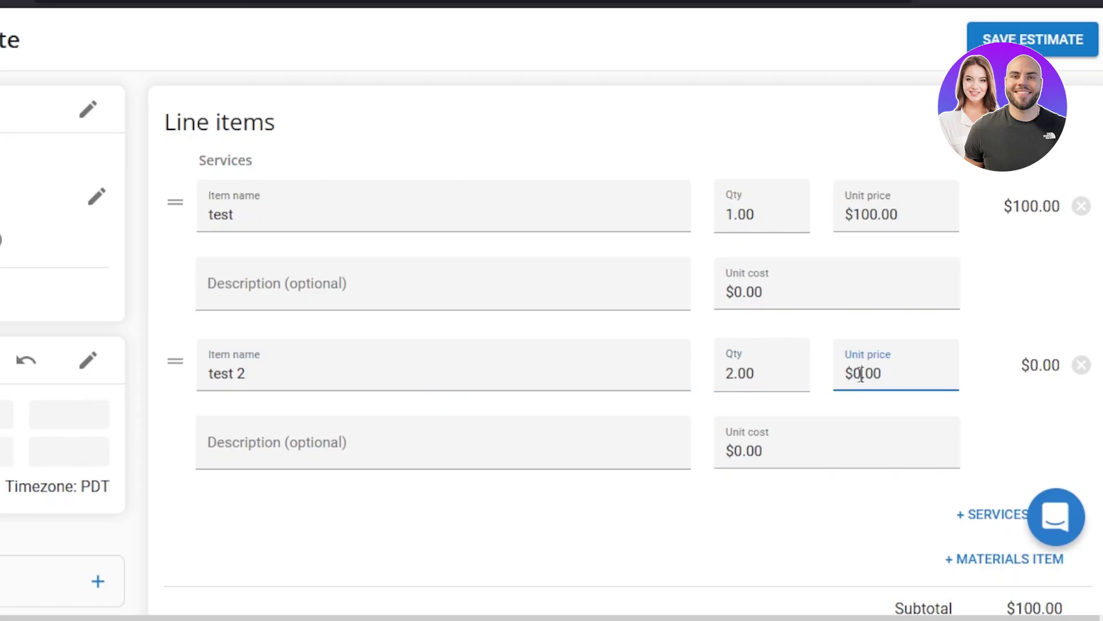
text(100)
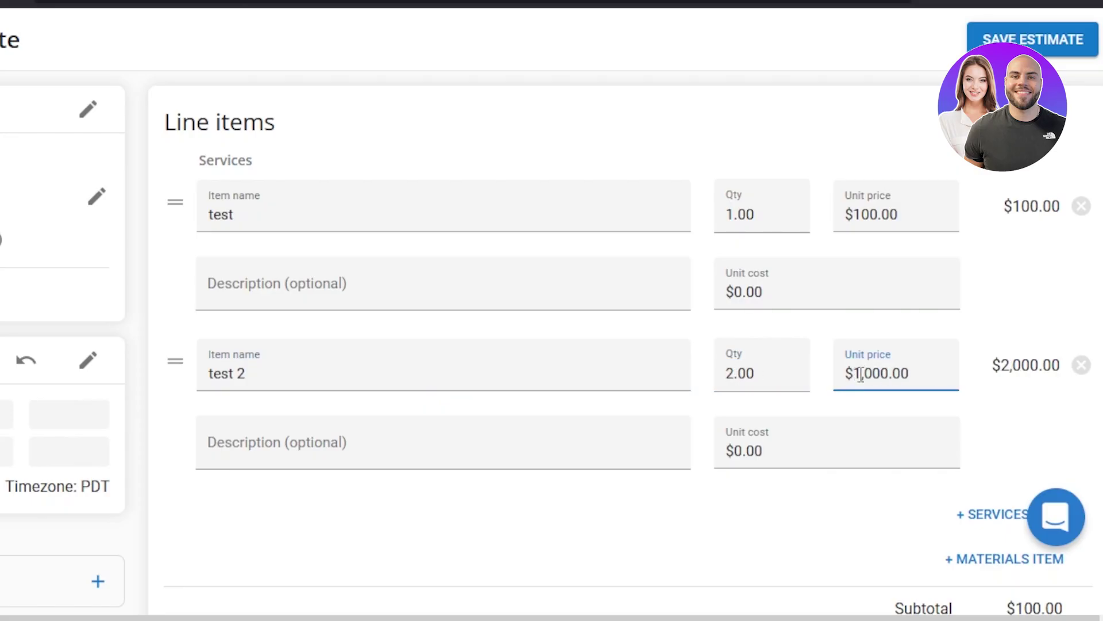
key(Delete)
scroll(861, 374, down, 2)
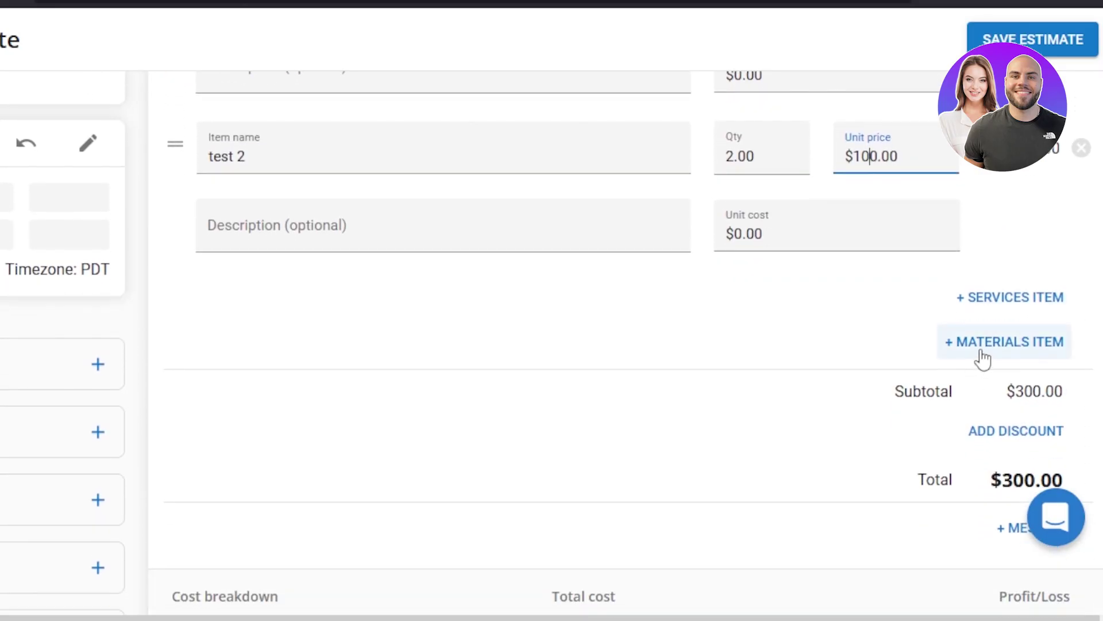
scroll(988, 345, down, 2)
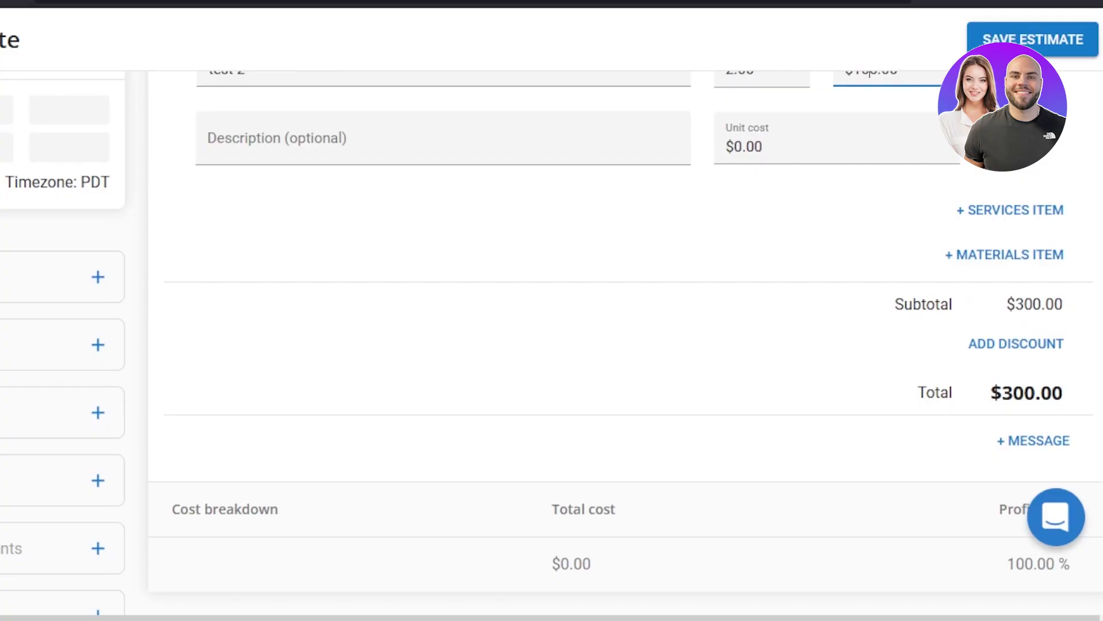
scroll(520, 453, down, 2)
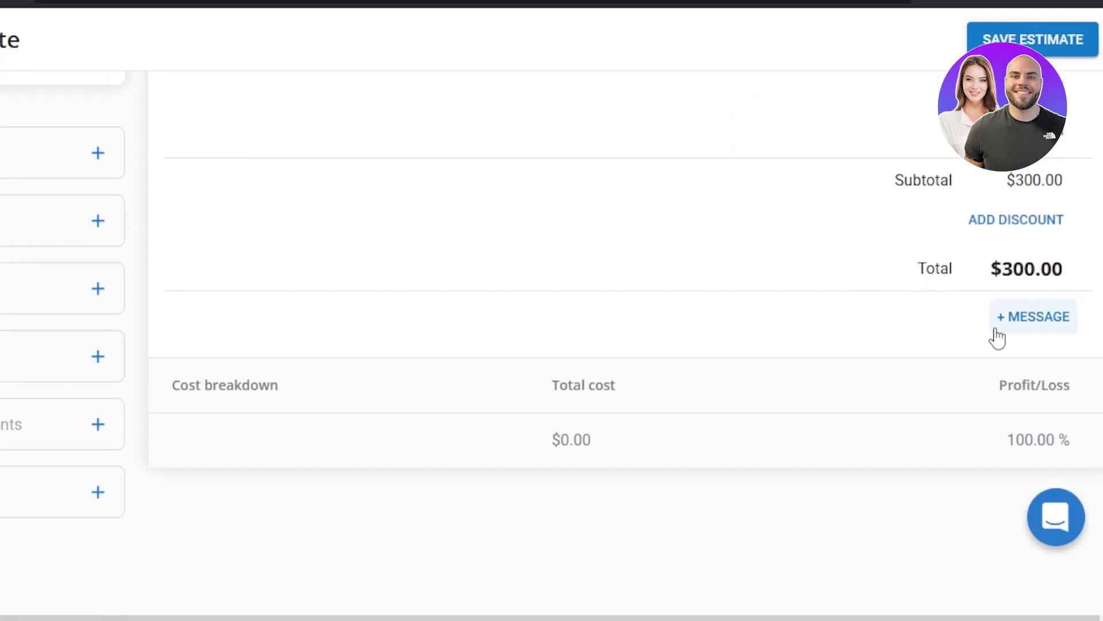
Save the message 'thanks for doing business' onto the estimate
click(1027, 324)
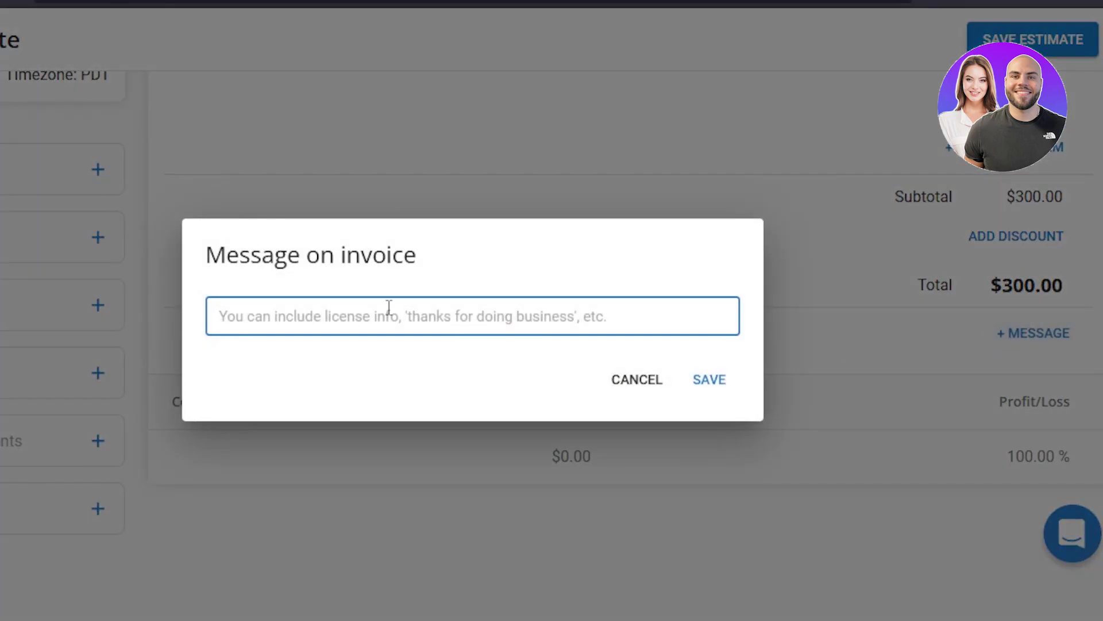
text(thanks for)
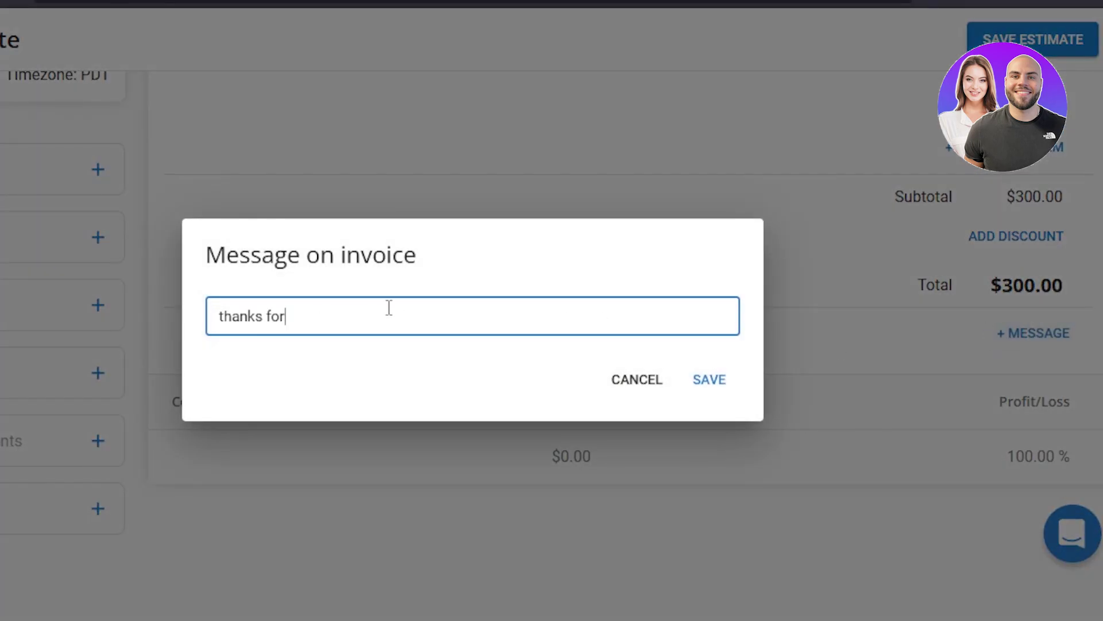
text(oing business)
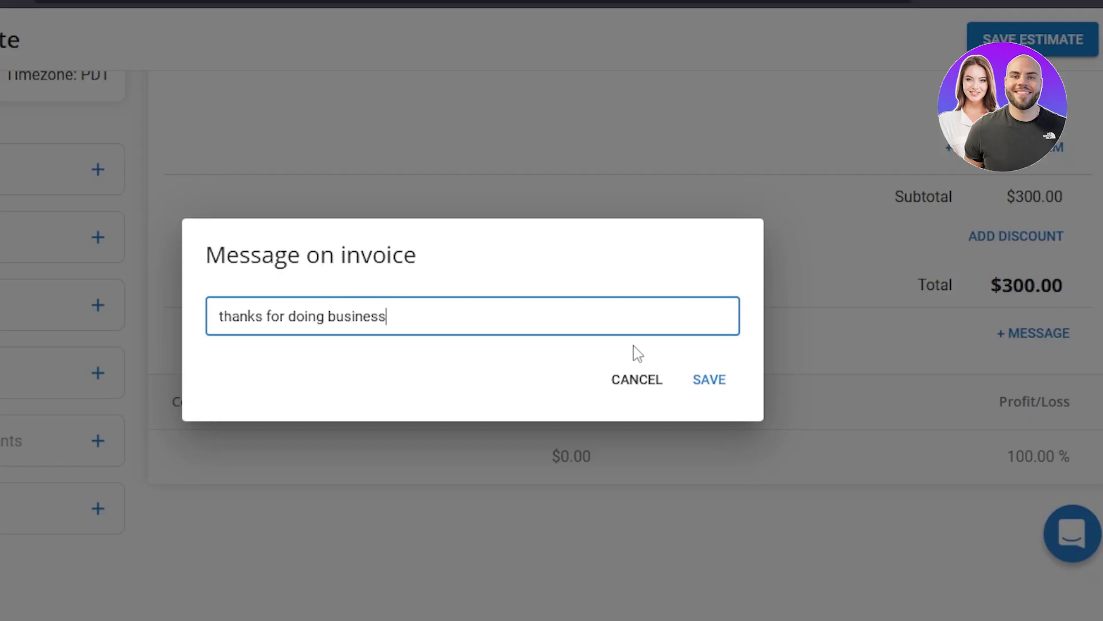
click(700, 378)
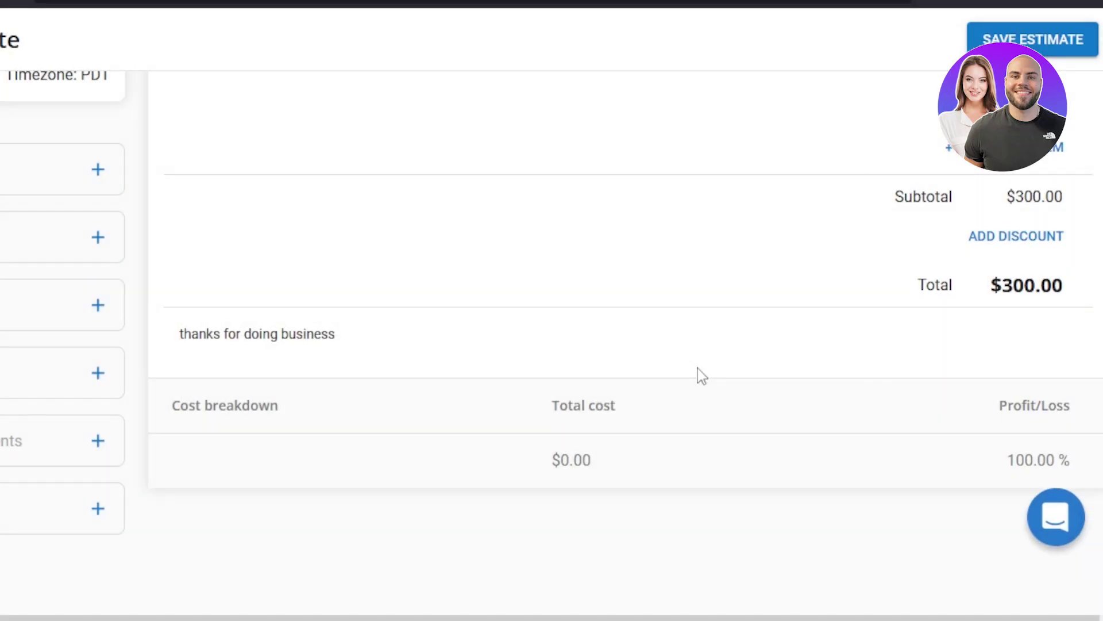
scroll(552, 345, up, 8)
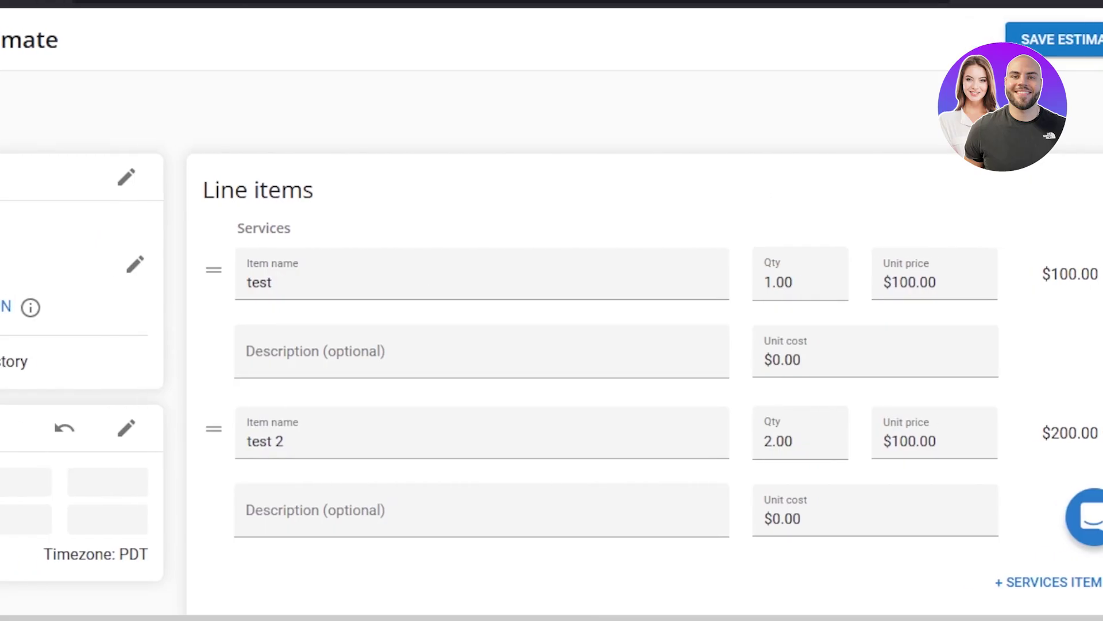
Open the estimate's scheduling calendar and close it without setting a time
click(254, 428)
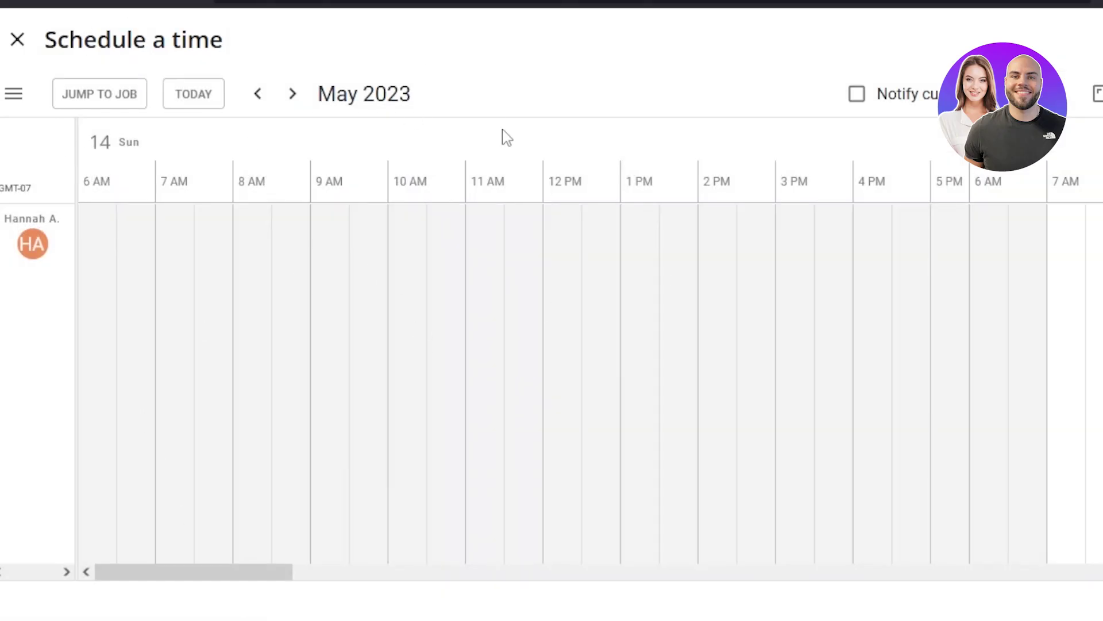
click(17, 43)
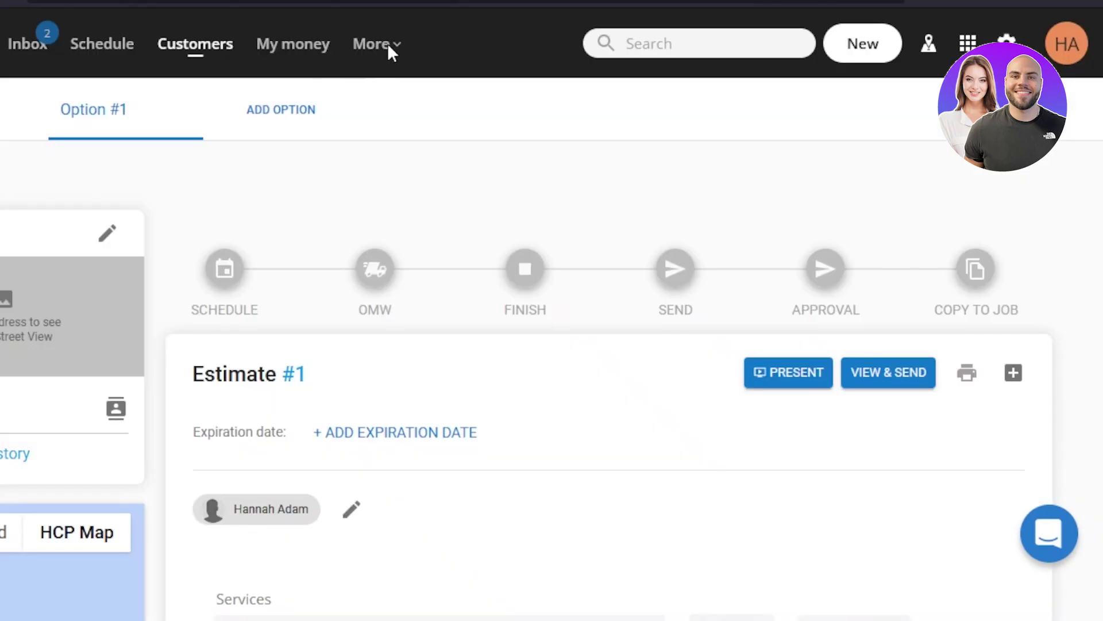
click(389, 46)
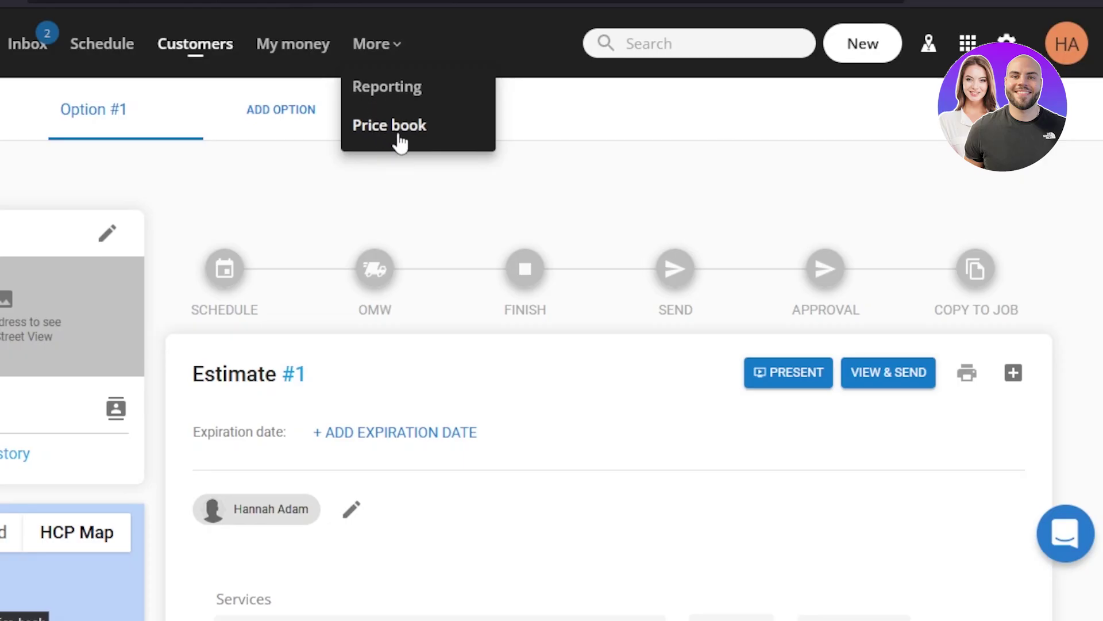
scroll(552, 345, down, 20)
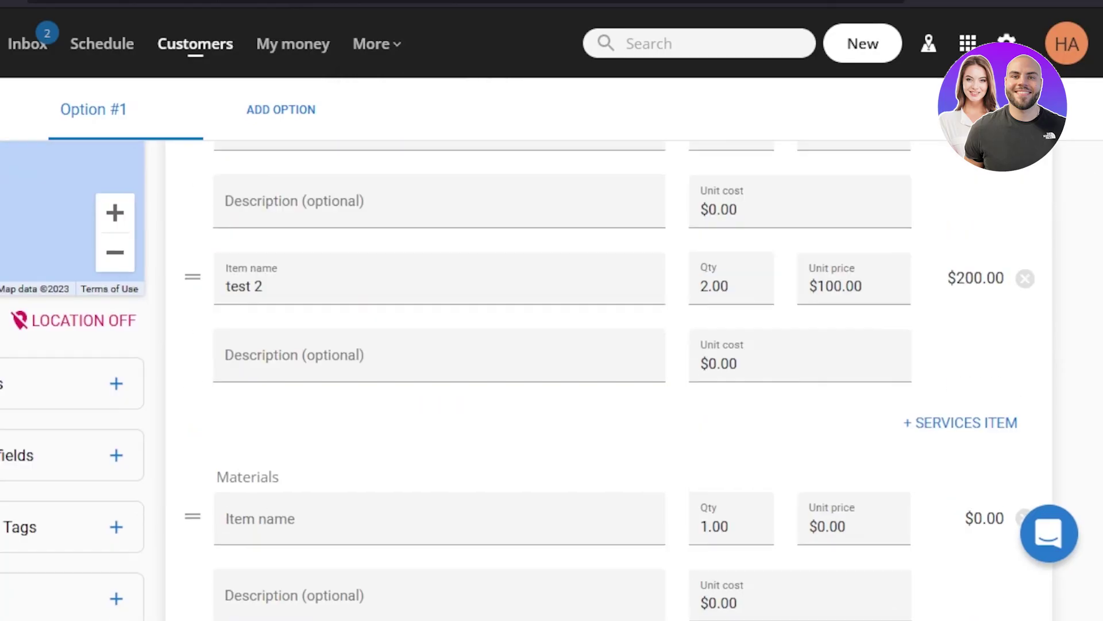
scroll(552, 379, up, 20)
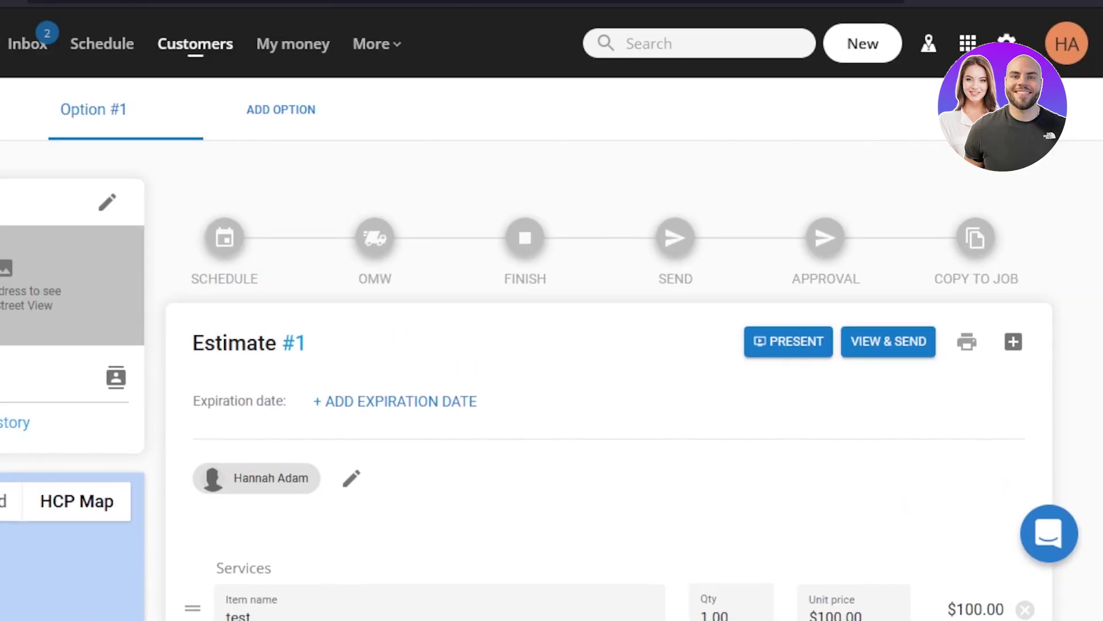